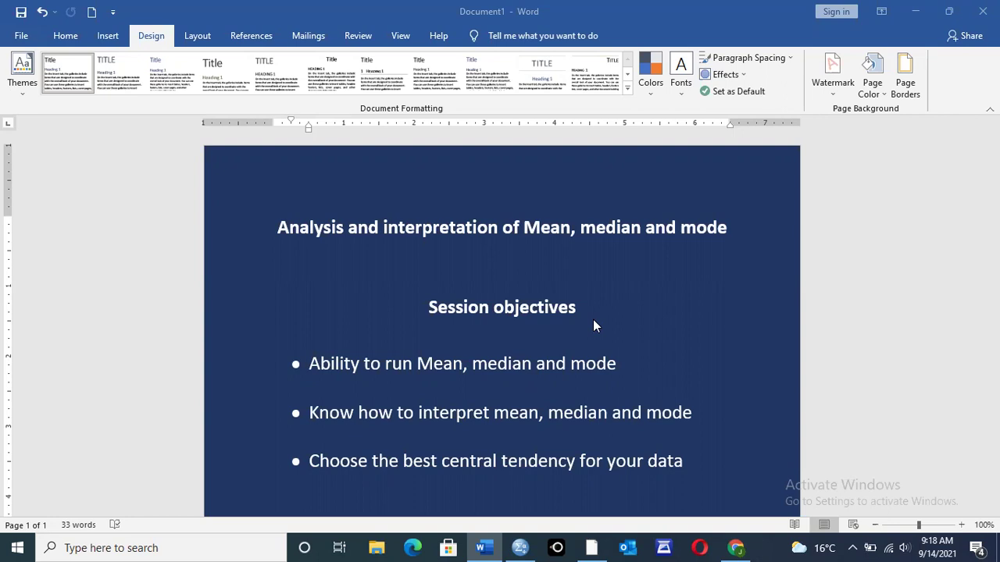
- Bring the SPSS Data Editor with Demo data.sav in front of Word
{"action": "left_click", "coordinate": [521, 548]}
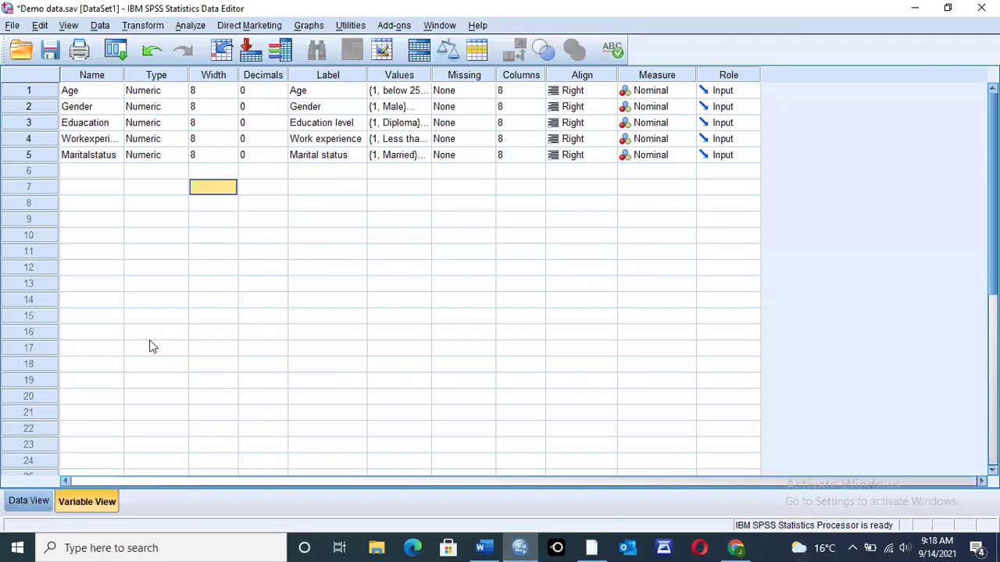
- Switch Demo data.sav to Data View to see the coded case values
{"action": "left_click", "coordinate": [29, 504]}
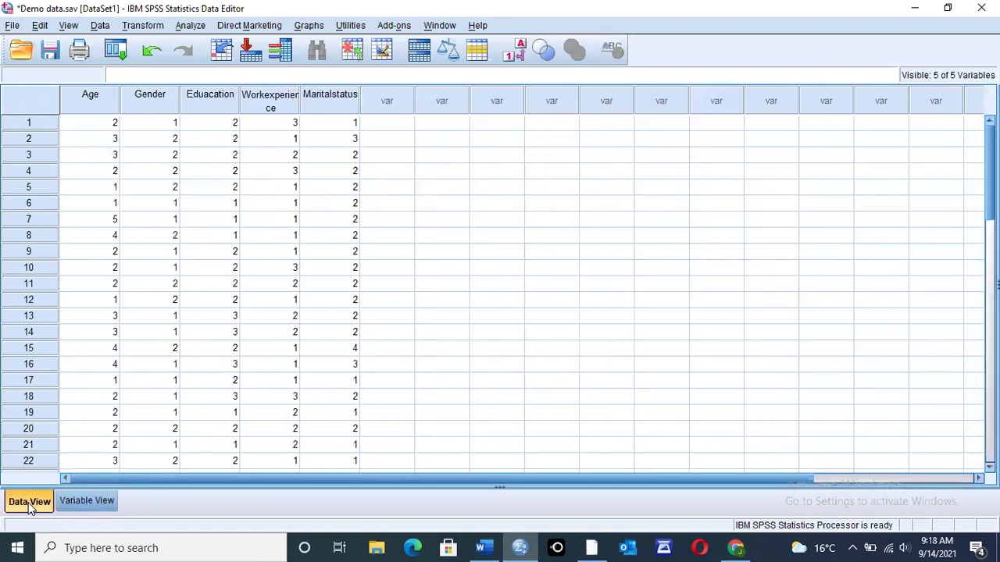
- Open the Frequencies dialog from Analyze > Descriptive Statistics
{"action": "left_click", "coordinate": [190, 27]}
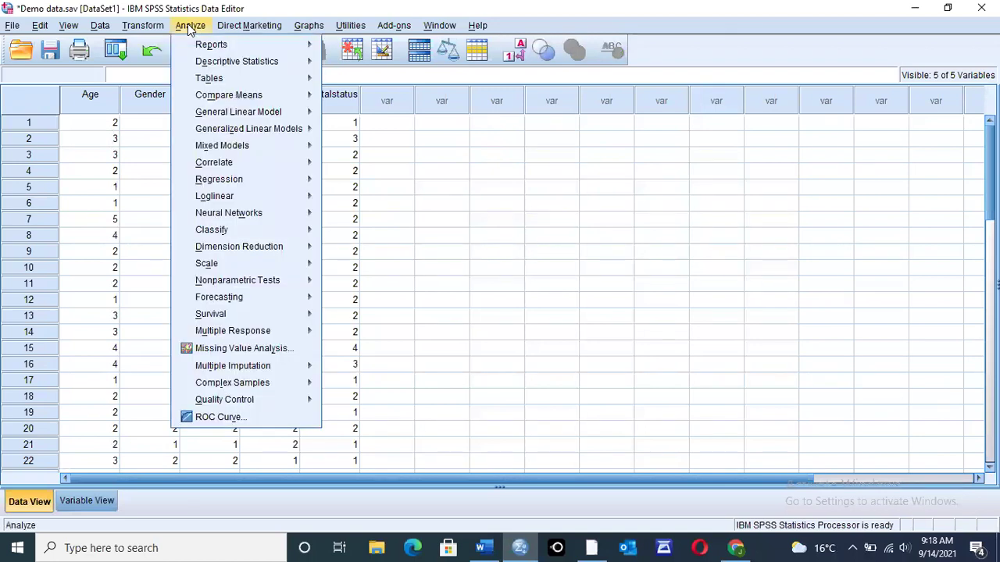
{"action": "mouse_move", "coordinate": [242, 62]}
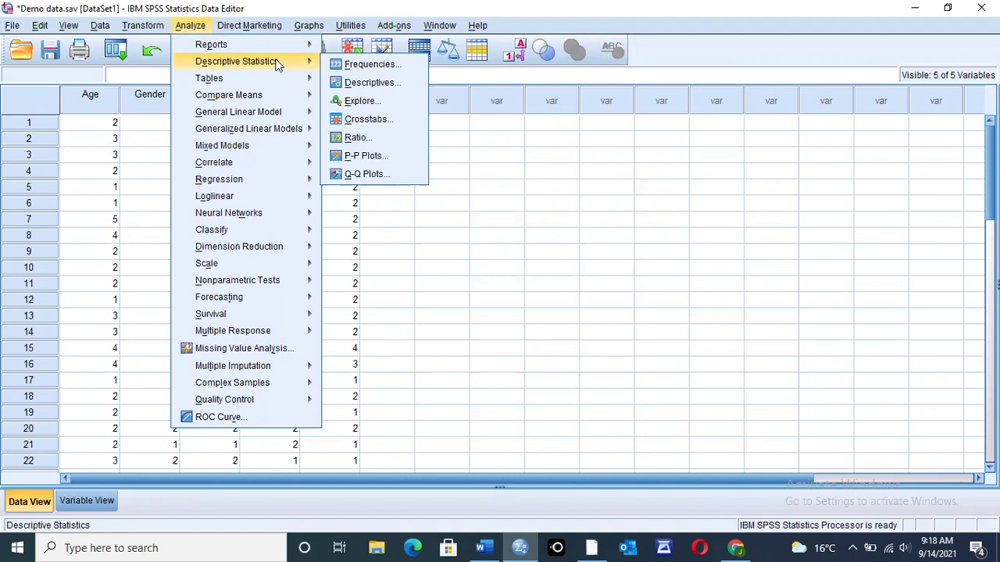
{"action": "key", "text": "Right"}
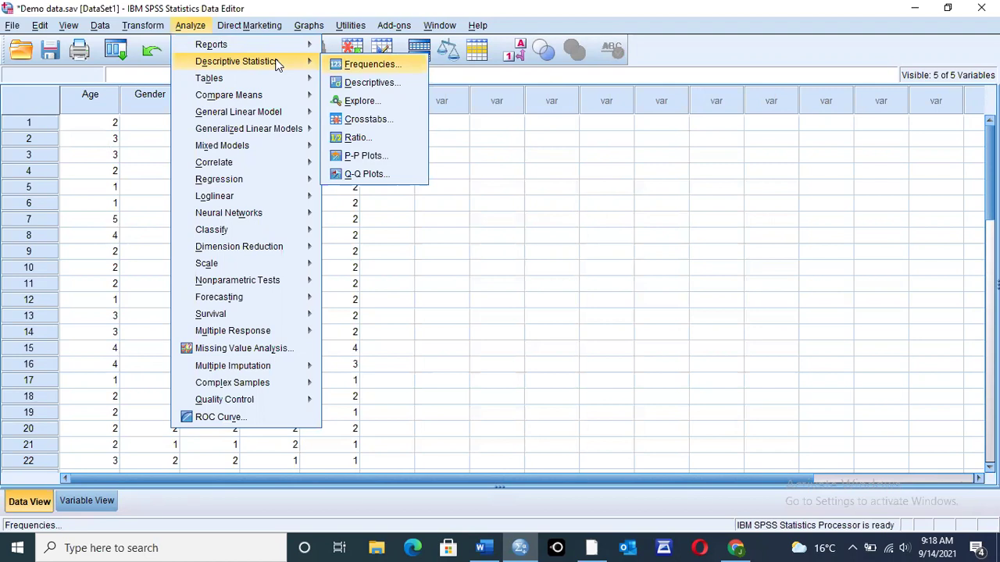
{"action": "key", "text": "Return"}
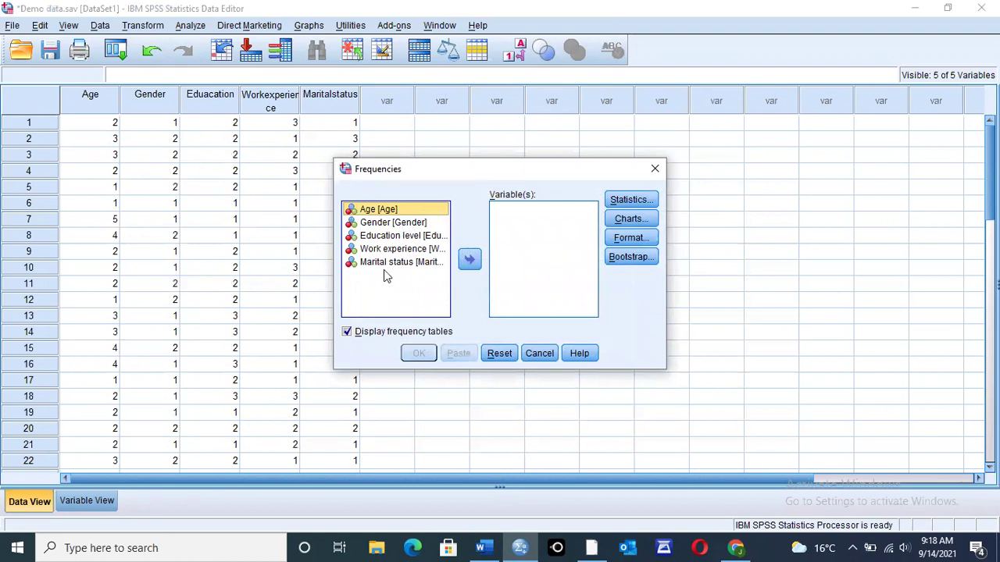
- Move Gender into the Frequencies Variable(s) list
{"action": "left_click", "coordinate": [391, 226]}
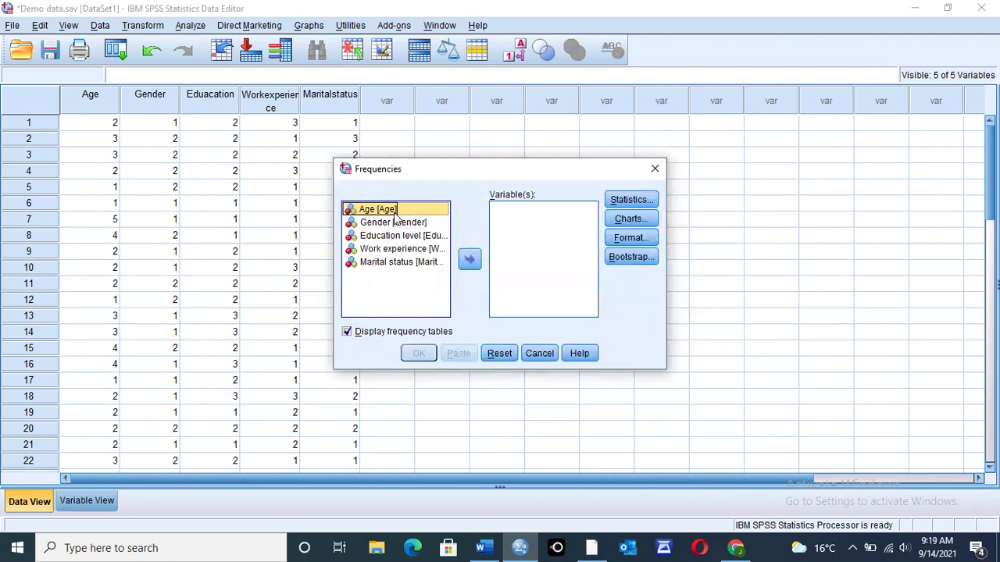
{"action": "left_click", "coordinate": [386, 225]}
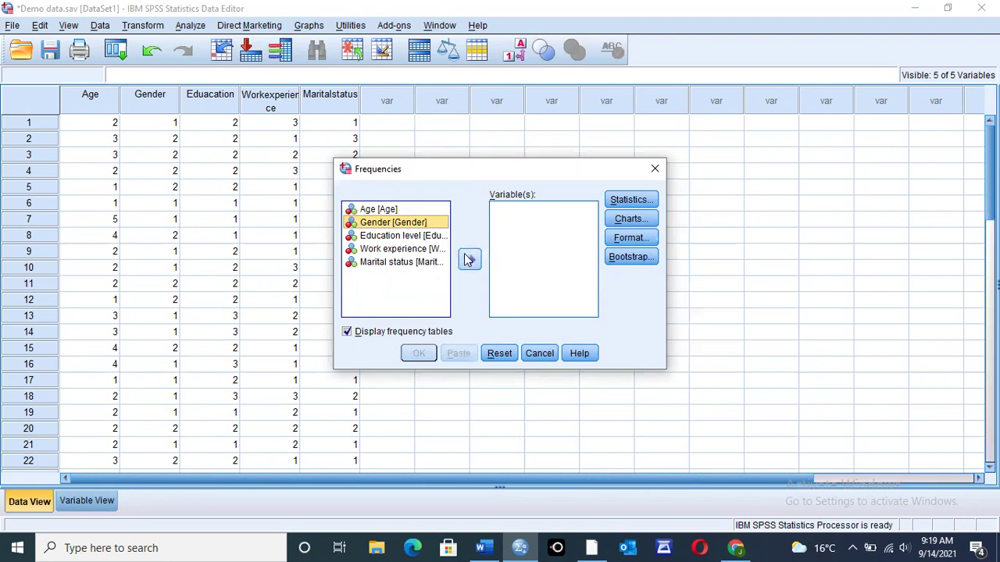
{"action": "left_click", "coordinate": [470, 259]}
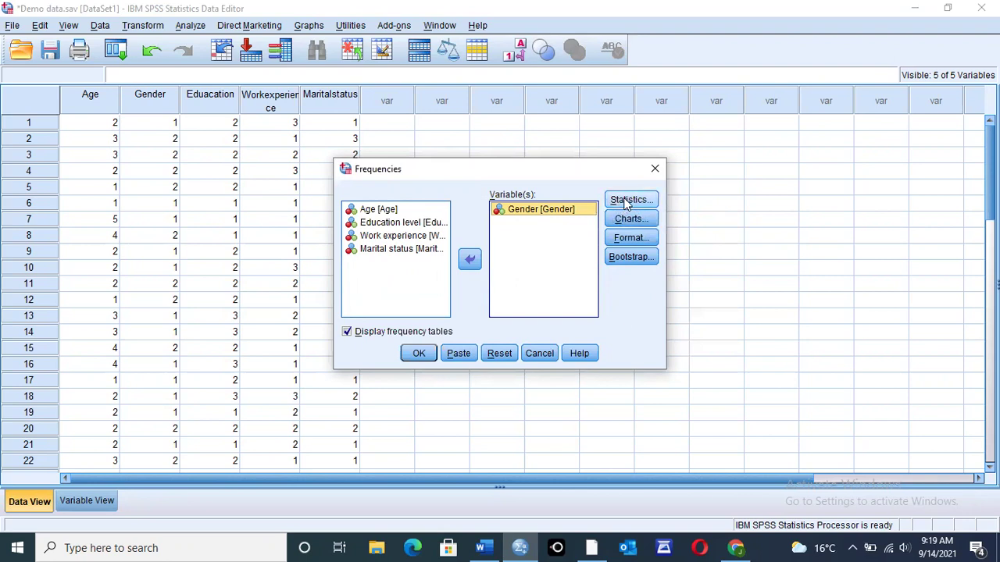
- Tick Mean, Median, Mode, Sum, Minimum and Maximum as Frequencies statistics and confirm
{"action": "left_click", "coordinate": [625, 202]}
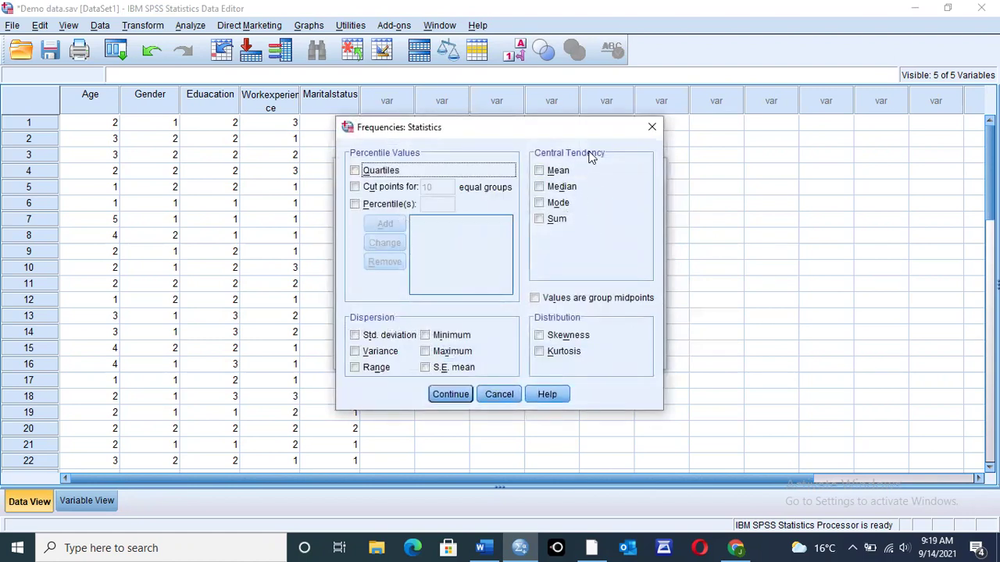
{"action": "left_click", "coordinate": [539, 171]}
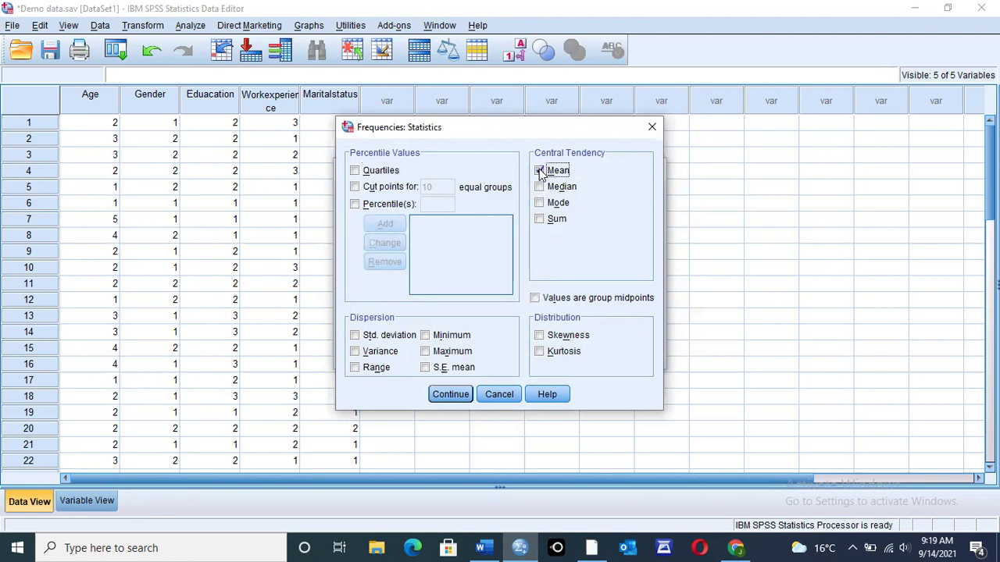
{"action": "left_click", "coordinate": [539, 187]}
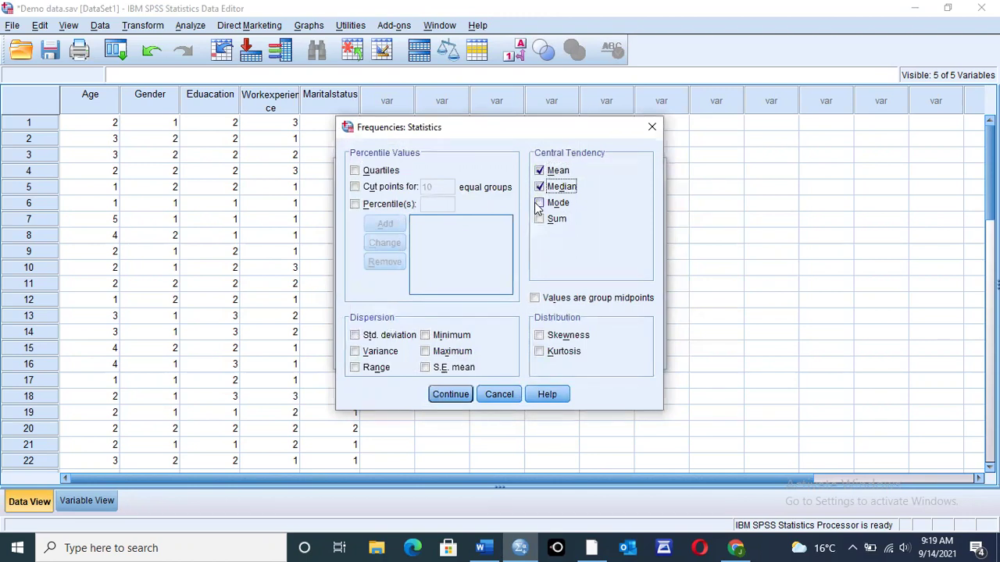
{"action": "left_click", "coordinate": [539, 203]}
{"action": "left_click", "coordinate": [539, 219]}
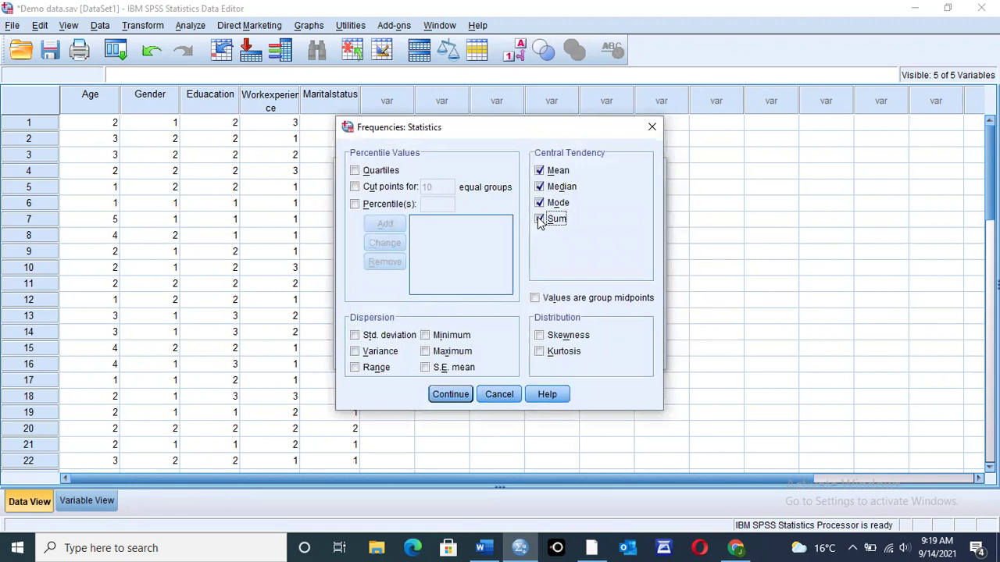
{"action": "left_click", "coordinate": [425, 336]}
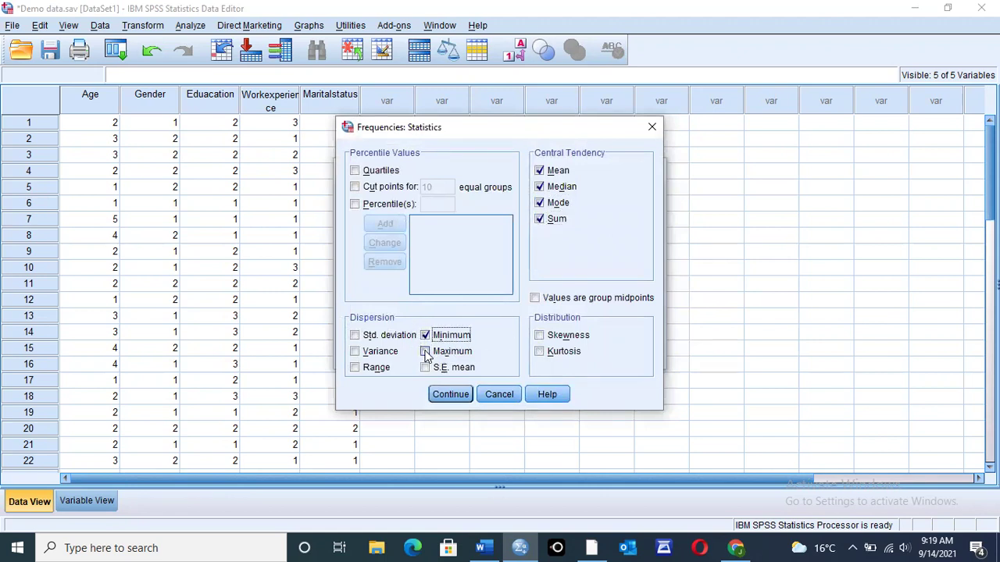
{"action": "left_click", "coordinate": [426, 353]}
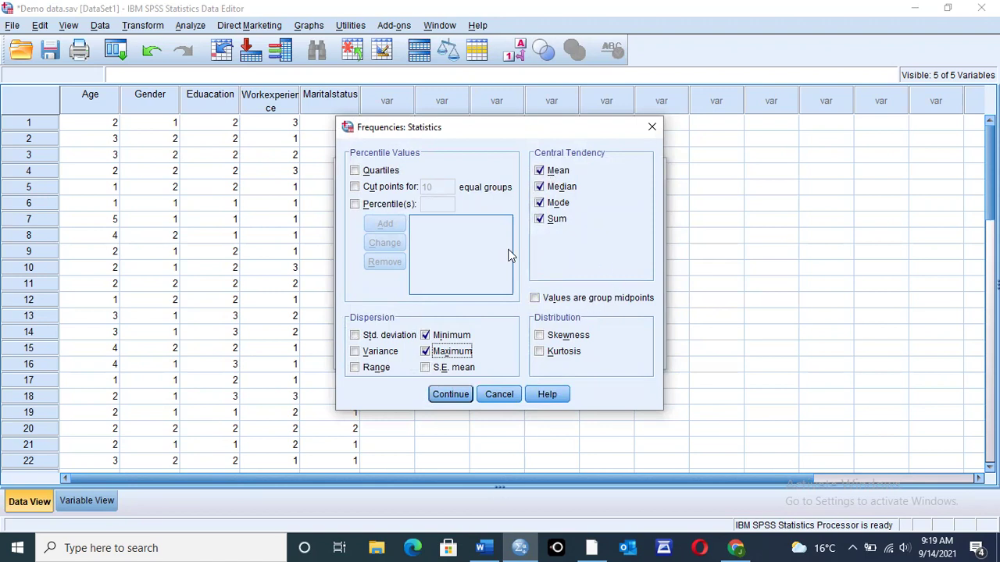
{"action": "left_click", "coordinate": [453, 394]}
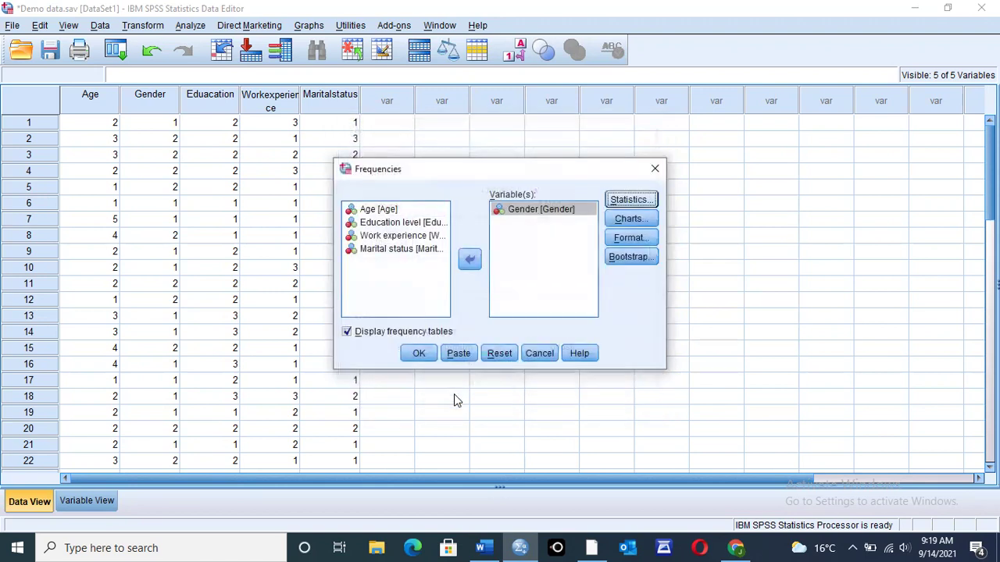
- Run the Gender frequencies analysis and look over the Statistics output table
{"action": "left_click", "coordinate": [418, 353]}
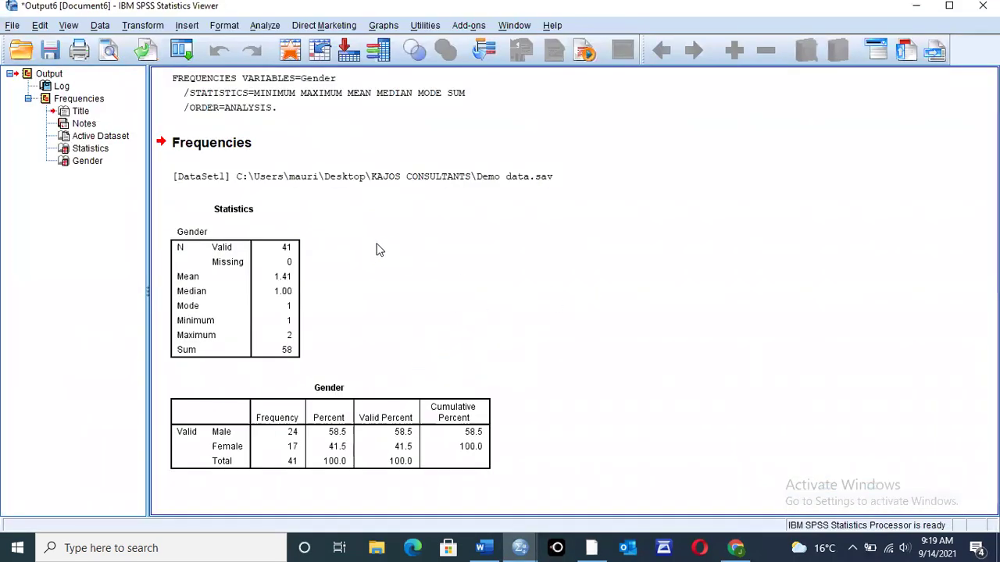
{"action": "left_click", "coordinate": [302, 236]}
{"action": "left_click", "coordinate": [336, 228]}
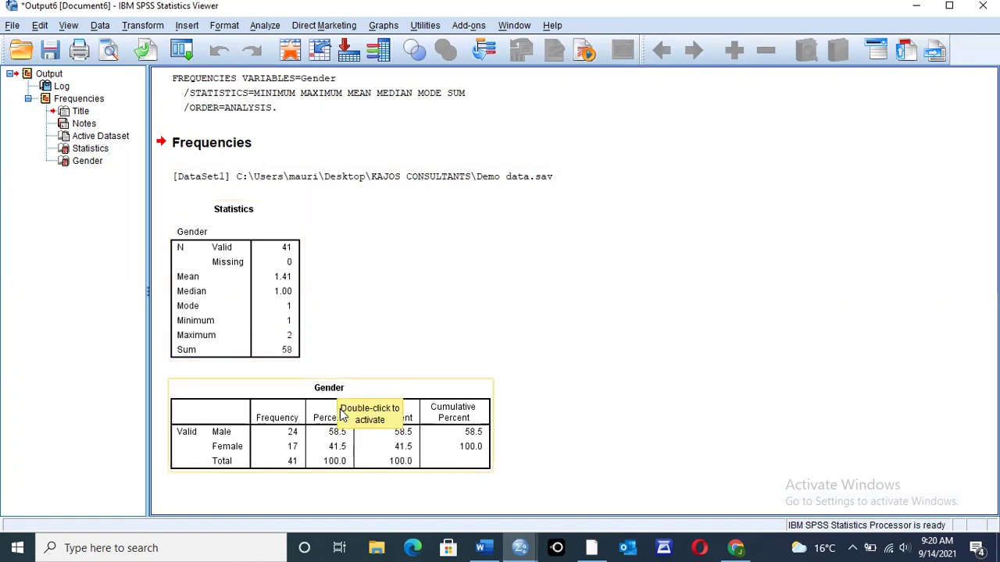
- Return to the Demo data.sav editor and switch to Variable View
{"action": "mouse_move", "coordinate": [528, 545]}
{"action": "left_click", "coordinate": [422, 485]}
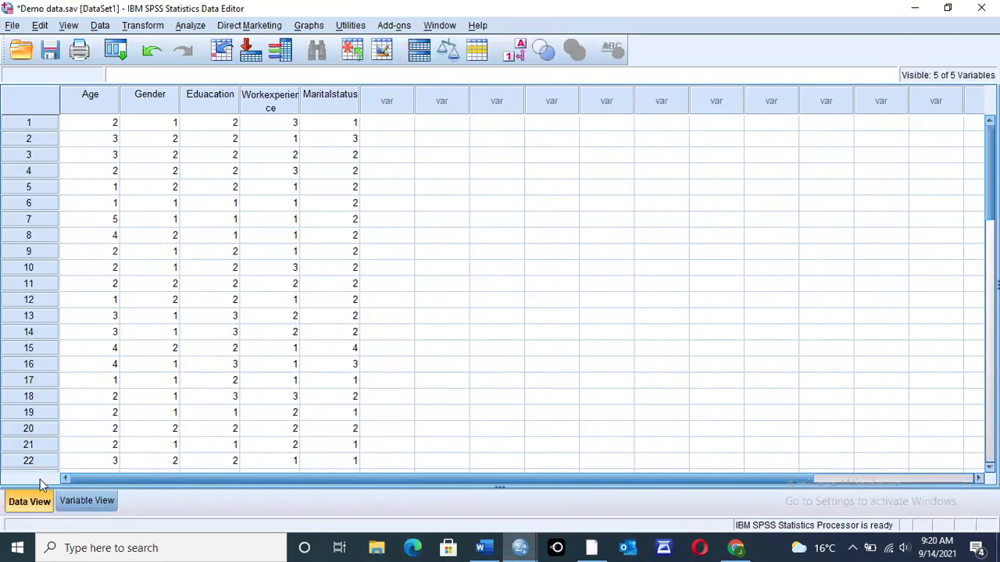
{"action": "left_click", "coordinate": [82, 502]}
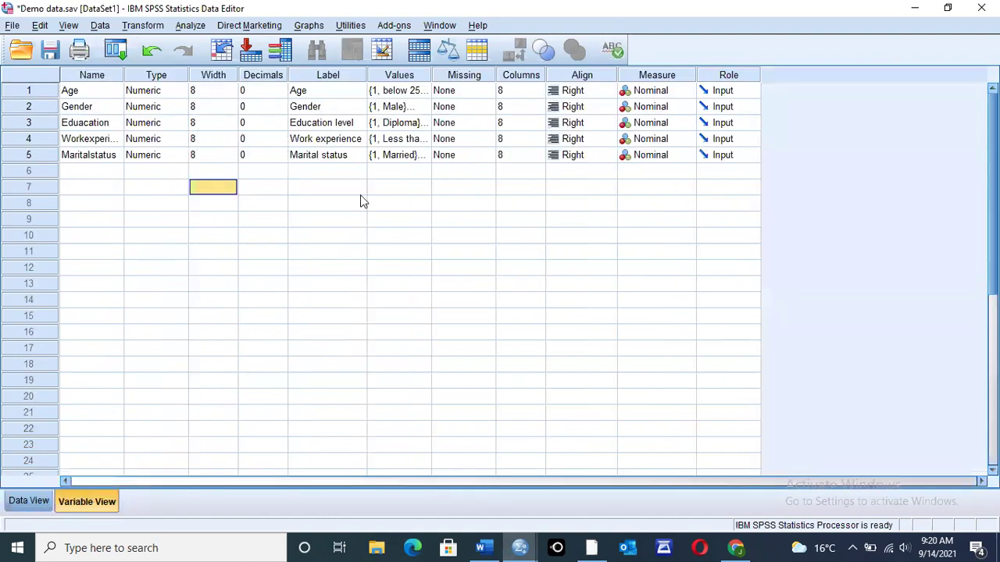
- Check Gender's value labels, 1 = Male and 2 = Female, and close without changes
{"action": "double_click", "coordinate": [426, 114]}
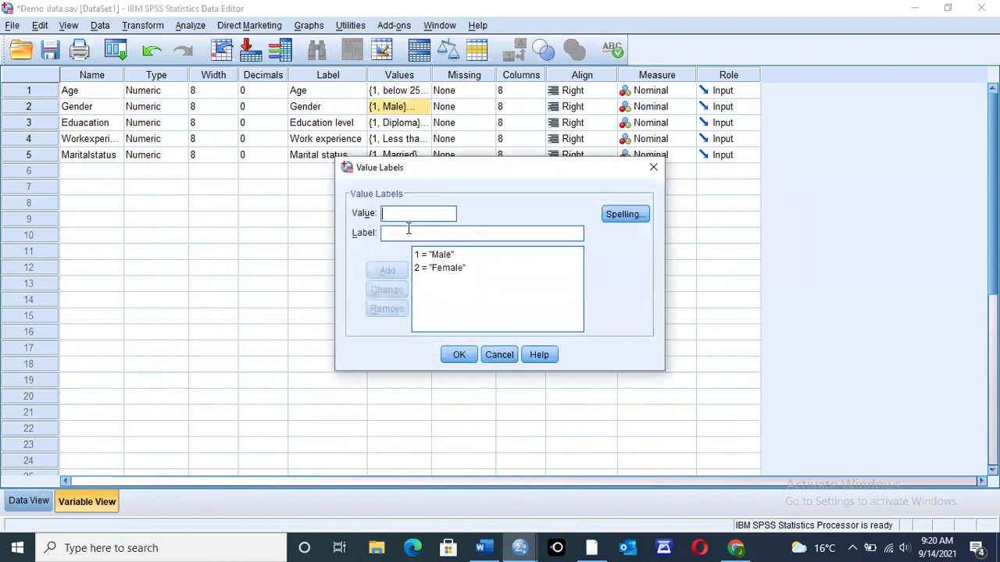
{"action": "left_click", "coordinate": [442, 256]}
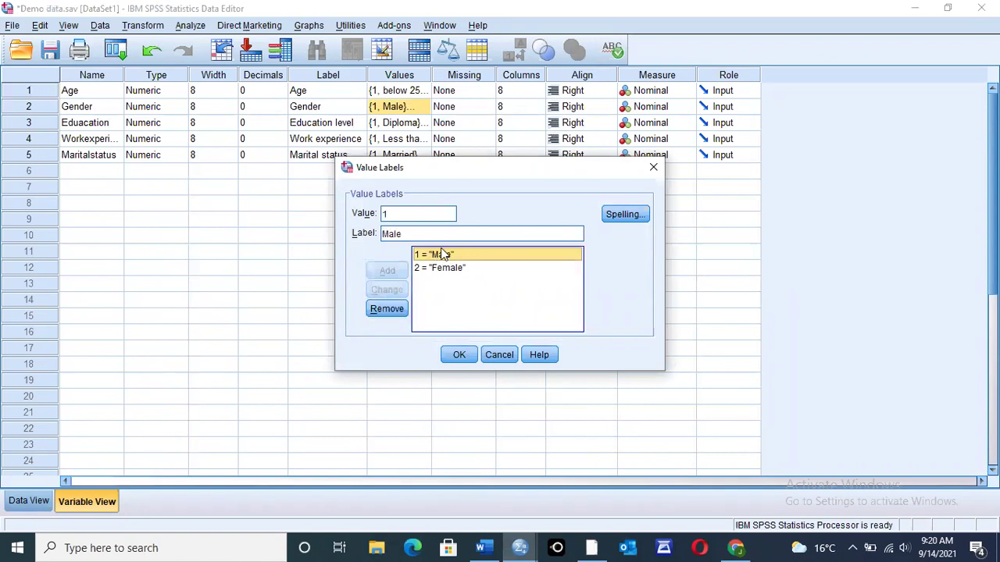
{"action": "left_click", "coordinate": [440, 267]}
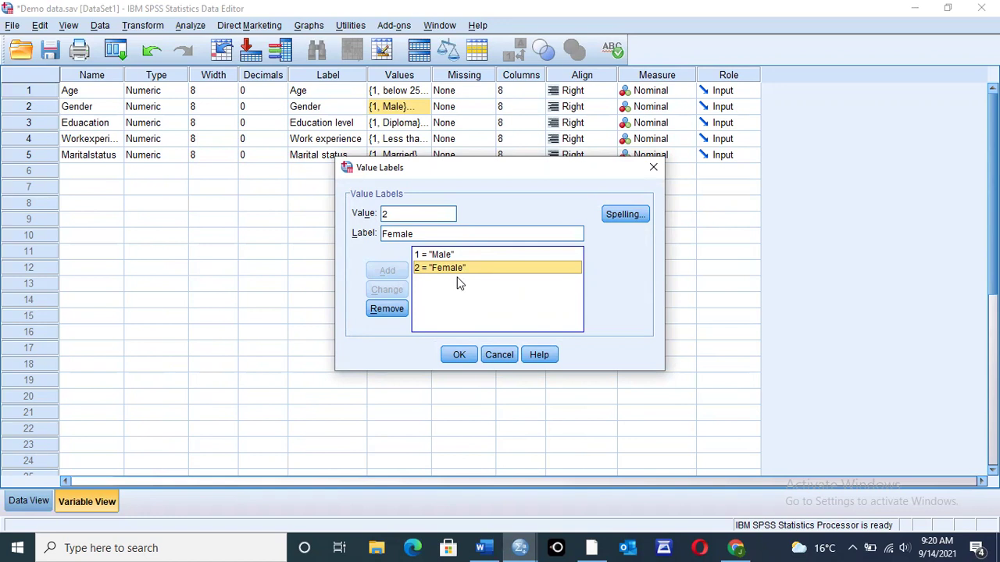
{"action": "left_click", "coordinate": [460, 356]}
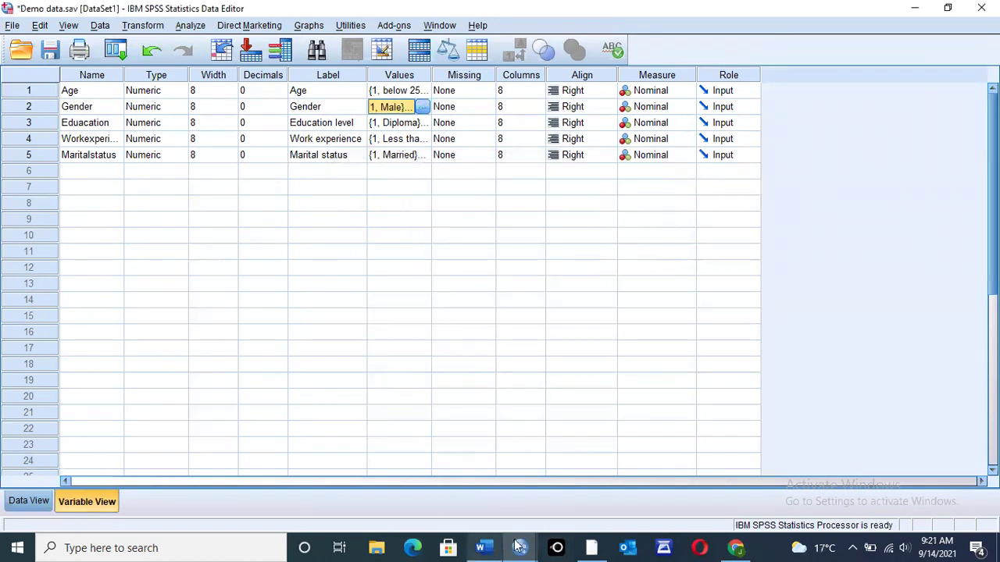
- Bring Output6 forward and inspect the Gender tables: 24 Male, 17 Female, mean 1.41
{"action": "mouse_move", "coordinate": [520, 548]}
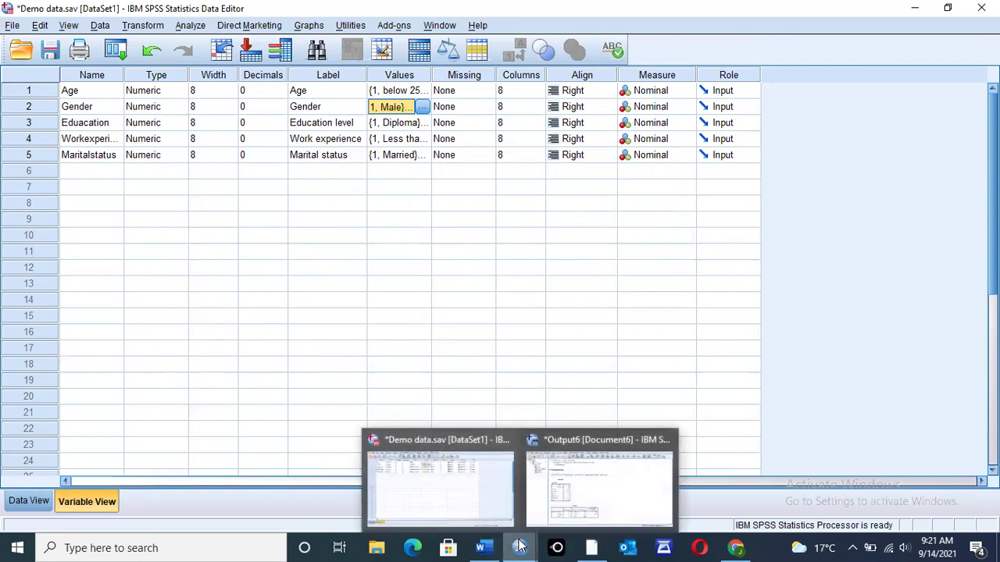
{"action": "left_click", "coordinate": [595, 508]}
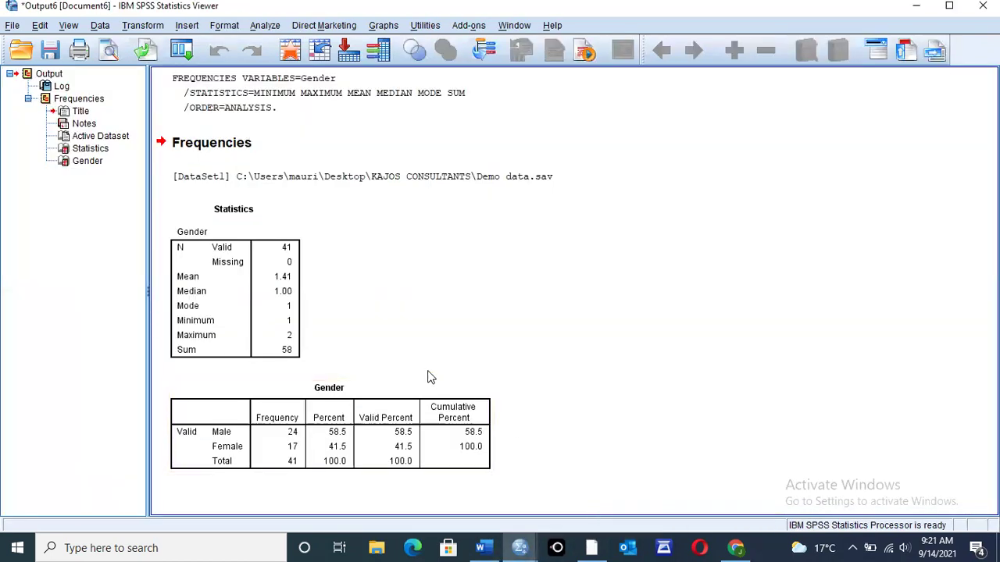
{"action": "left_click", "coordinate": [275, 328]}
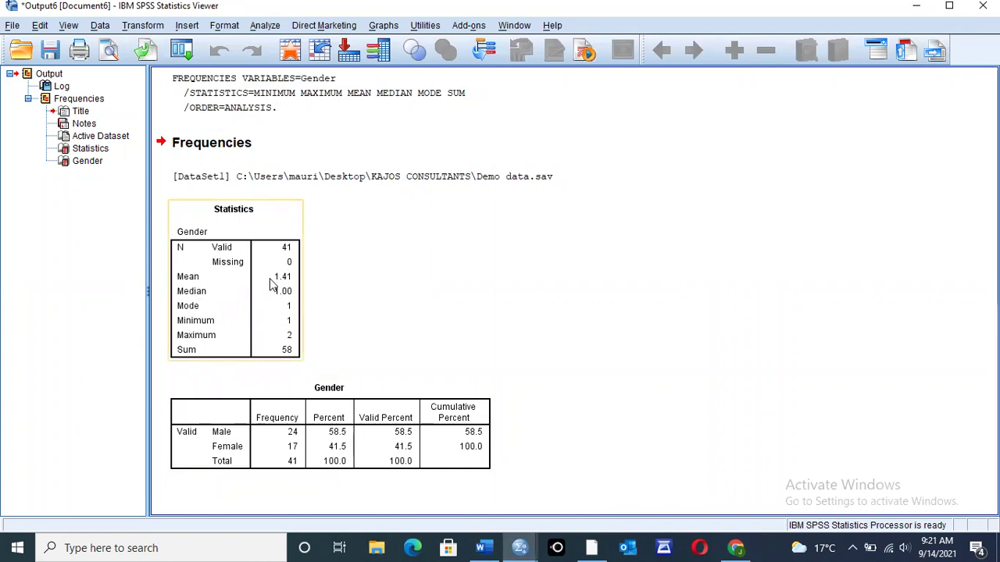
{"action": "left_click", "coordinate": [91, 343]}
{"action": "left_click", "coordinate": [196, 319]}
{"action": "left_click", "coordinate": [299, 377]}
{"action": "left_click", "coordinate": [287, 292]}
{"action": "left_click", "coordinate": [295, 408]}
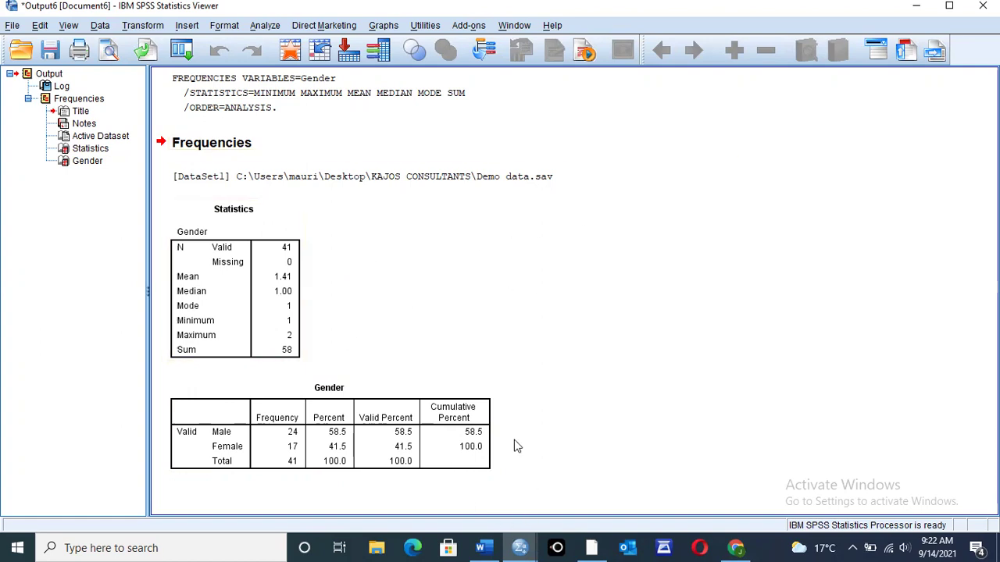
- Return to the Data Editor and reopen the Frequencies dialog
{"action": "left_click", "coordinate": [519, 548]}
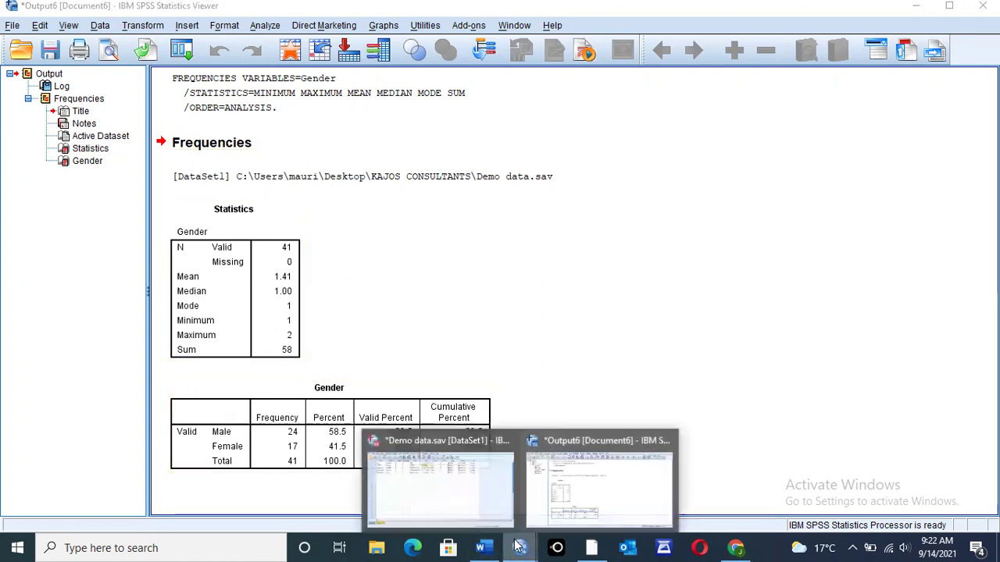
{"action": "left_click", "coordinate": [441, 470]}
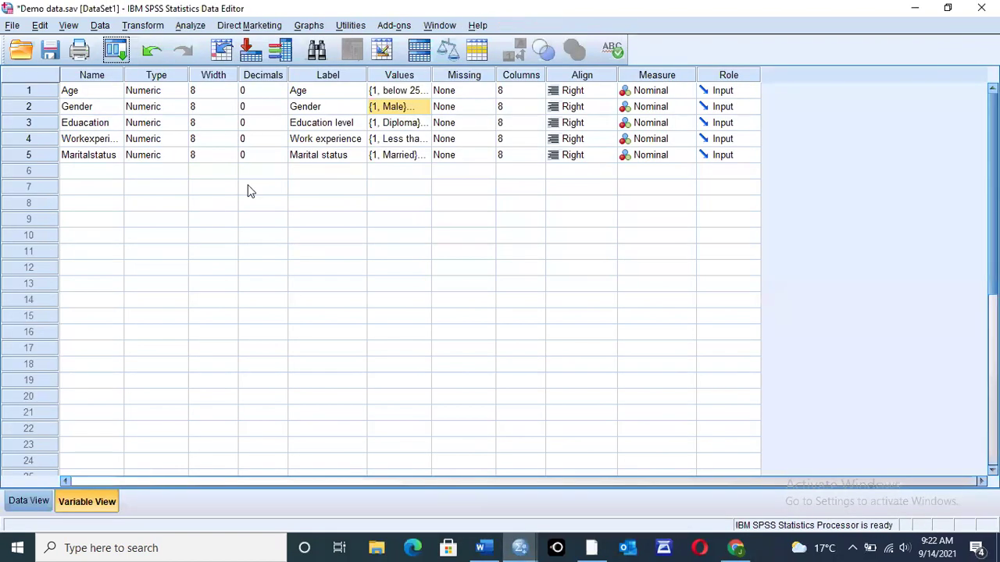
{"action": "left_click", "coordinate": [185, 27]}
{"action": "mouse_move", "coordinate": [243, 67]}
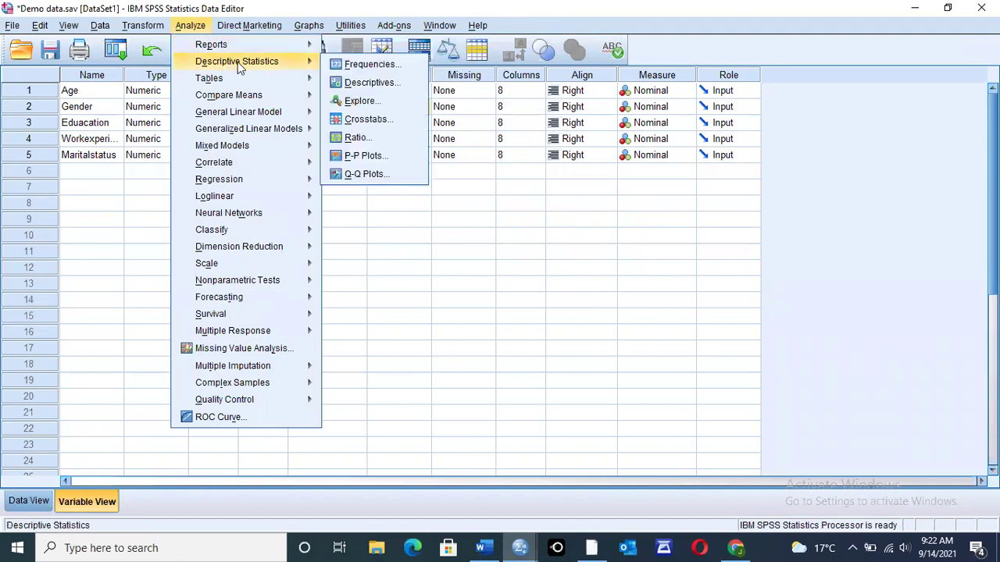
{"action": "key", "text": "Right"}
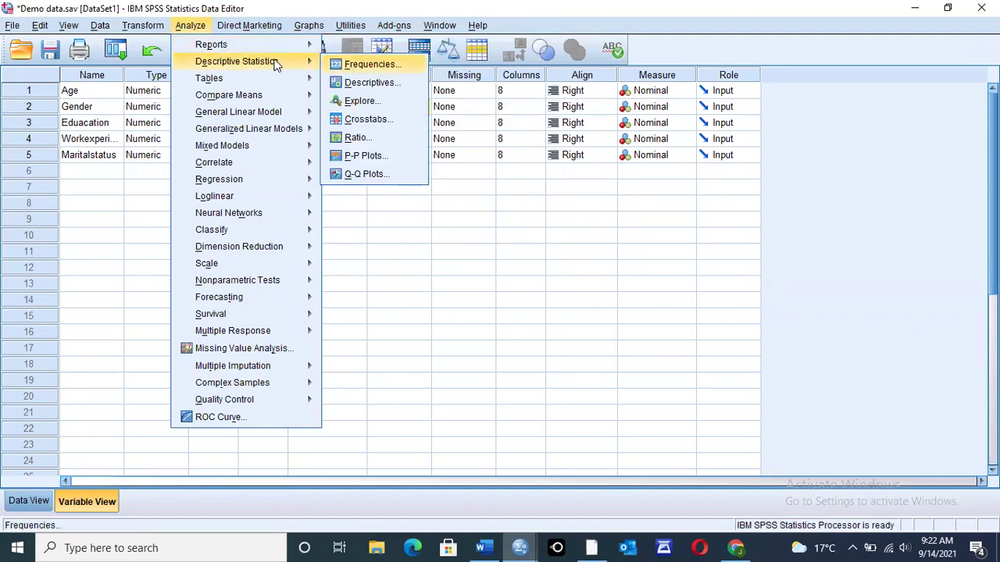
{"action": "key", "text": "Return"}
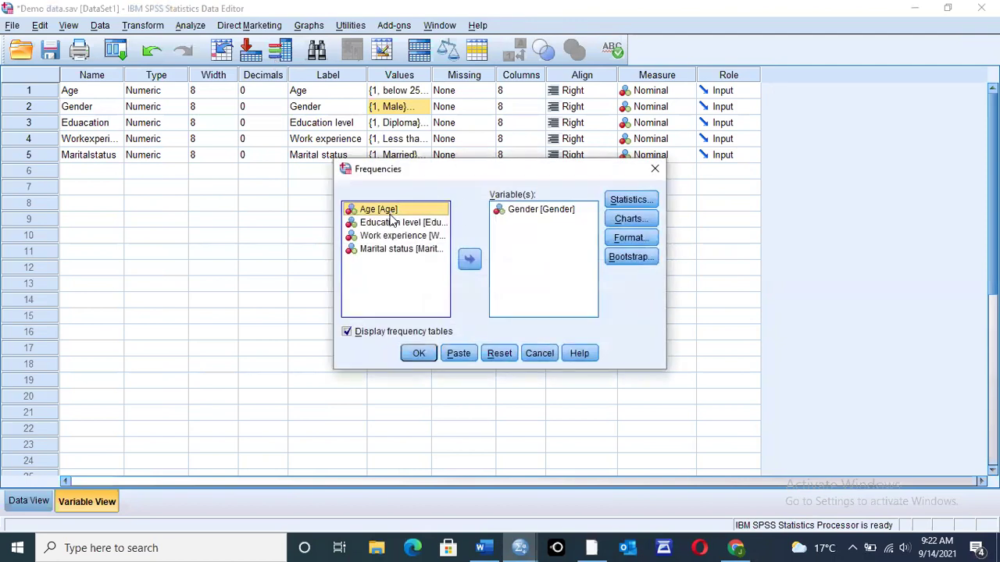
- Replace Gender with Age, keep the central-tendency statistics, and run the analysis
{"action": "left_click", "coordinate": [531, 212]}
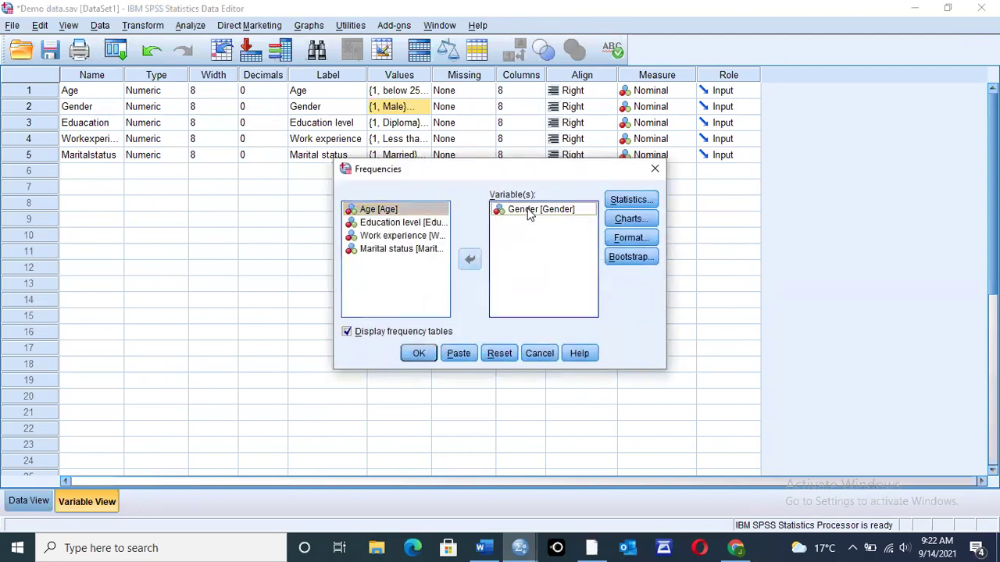
{"action": "left_click", "coordinate": [469, 262]}
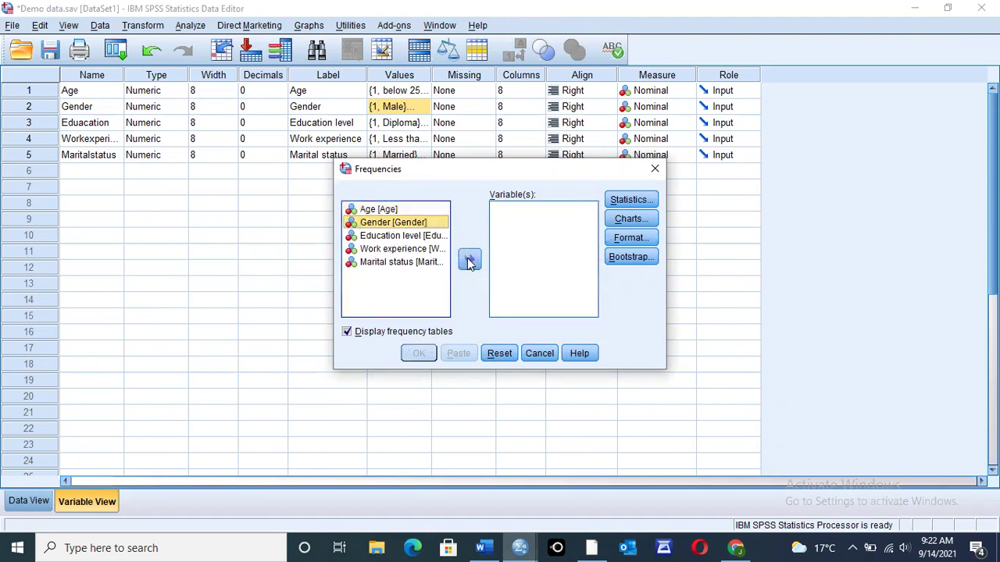
{"action": "left_click", "coordinate": [372, 211]}
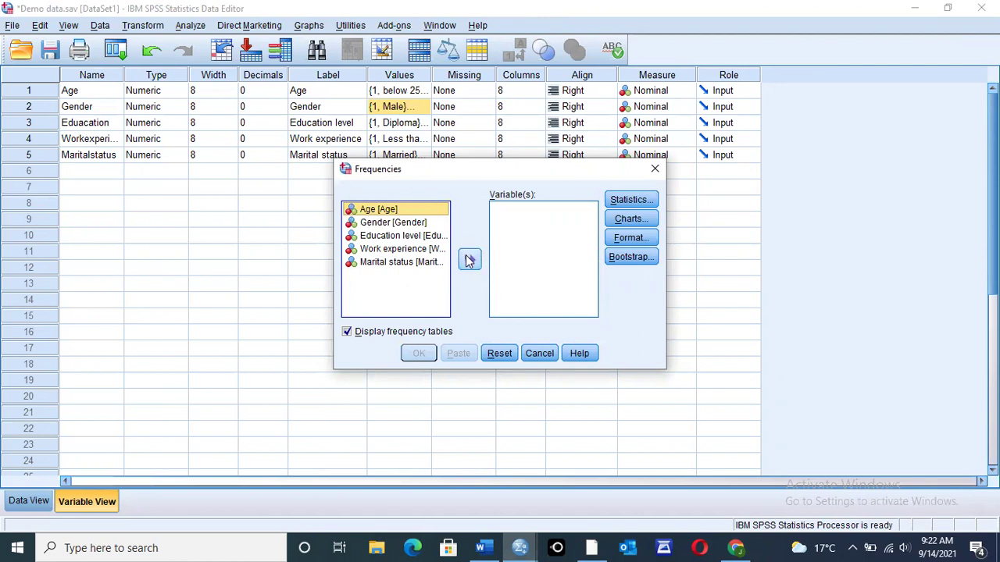
{"action": "left_click", "coordinate": [470, 261]}
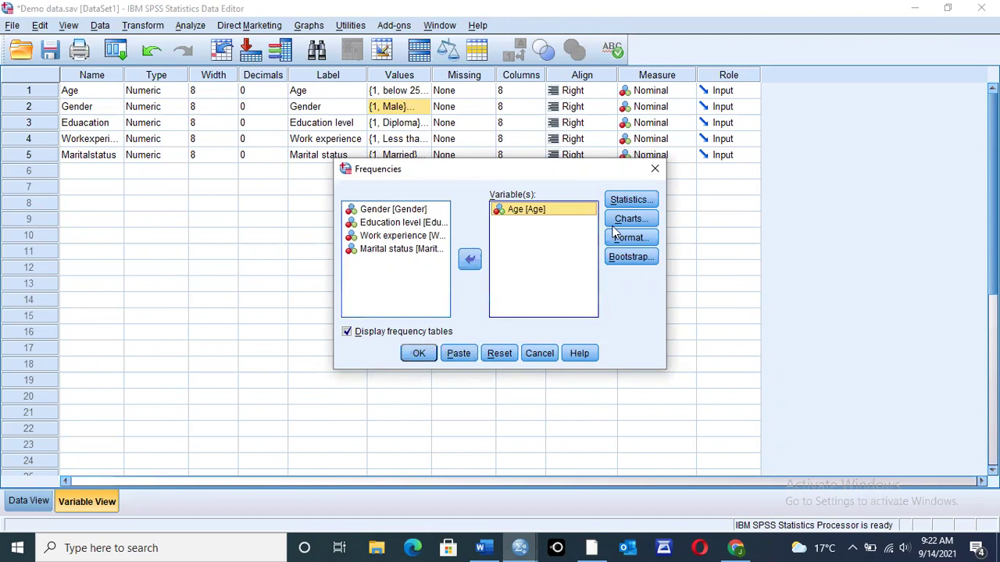
{"action": "left_click", "coordinate": [629, 202]}
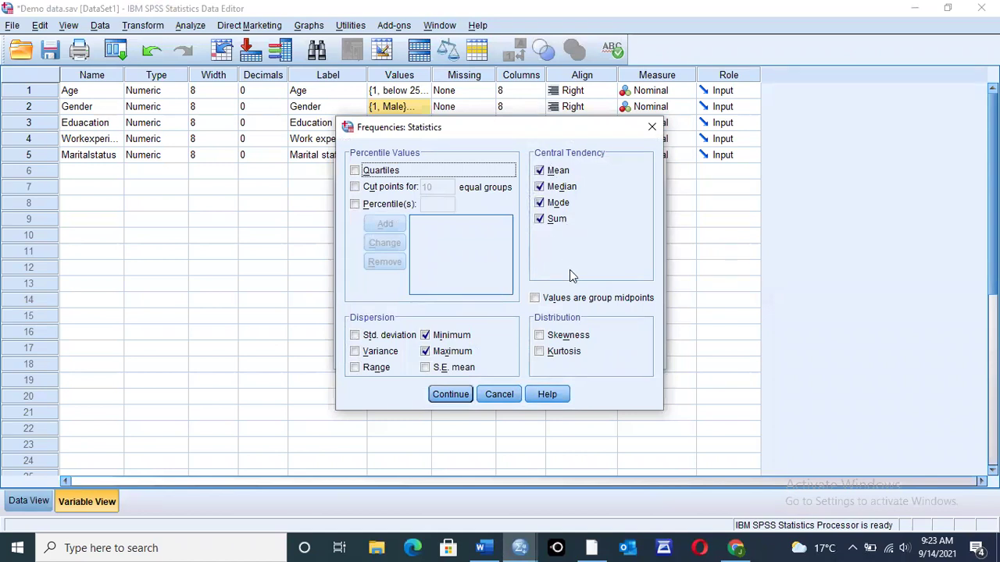
{"action": "left_click", "coordinate": [443, 395]}
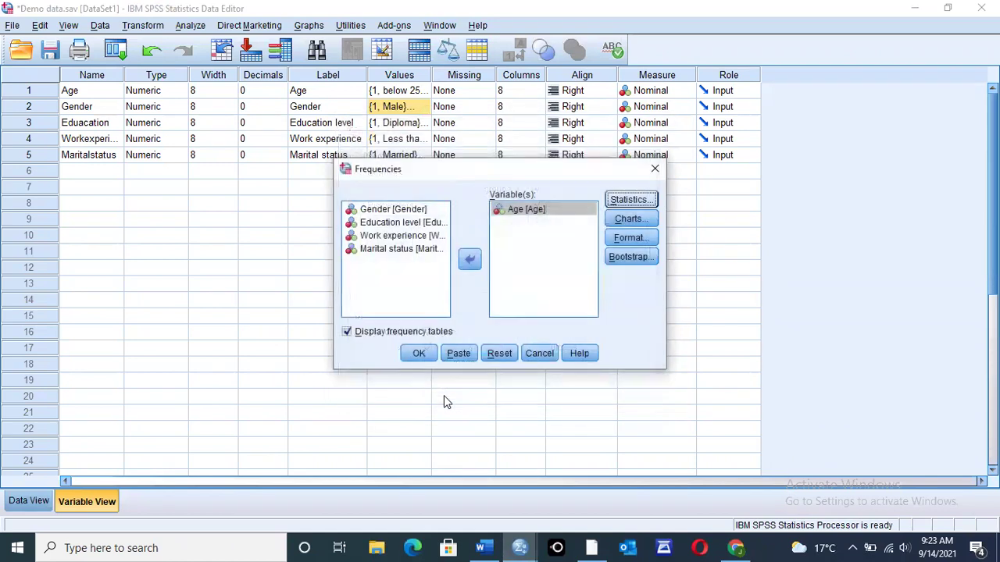
{"action": "left_click", "coordinate": [422, 357]}
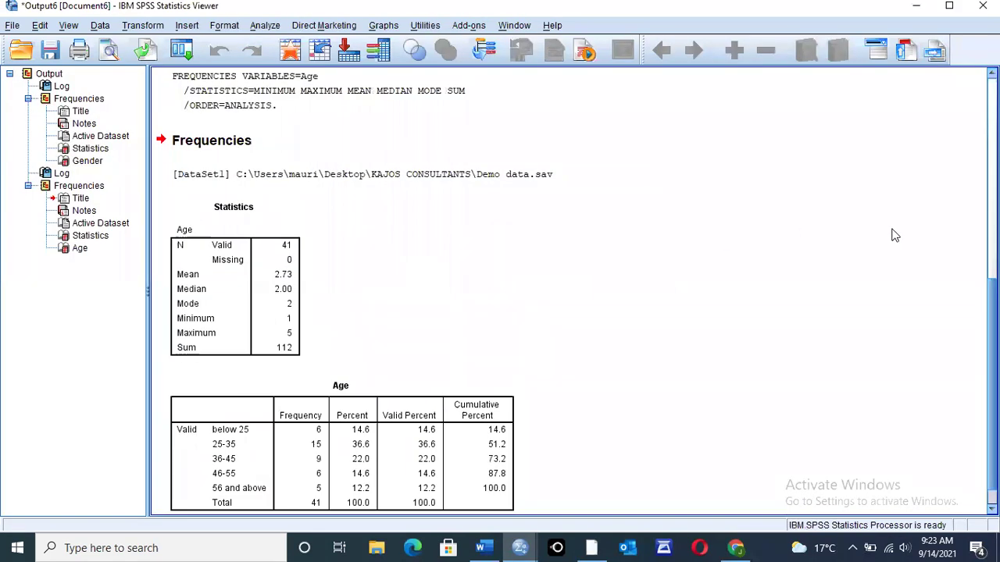
{"action": "scroll", "coordinate": [378, 442], "scroll_direction": "down", "scroll_amount": 1}
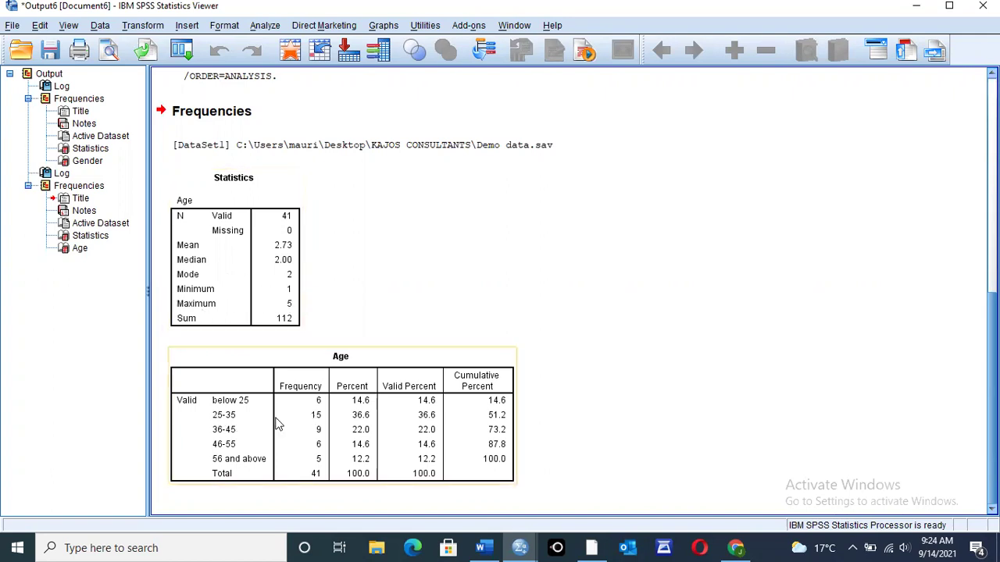
- Back in the Data Editor, check Age's value labels from 1 = below 25 to 5 = 56 and above
{"action": "left_click", "coordinate": [525, 547]}
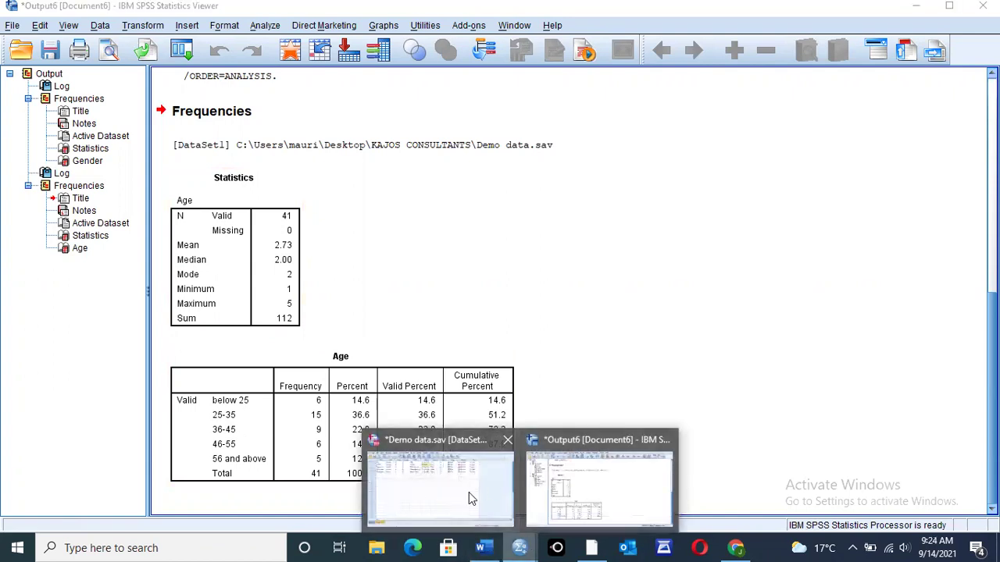
{"action": "left_click", "coordinate": [468, 492]}
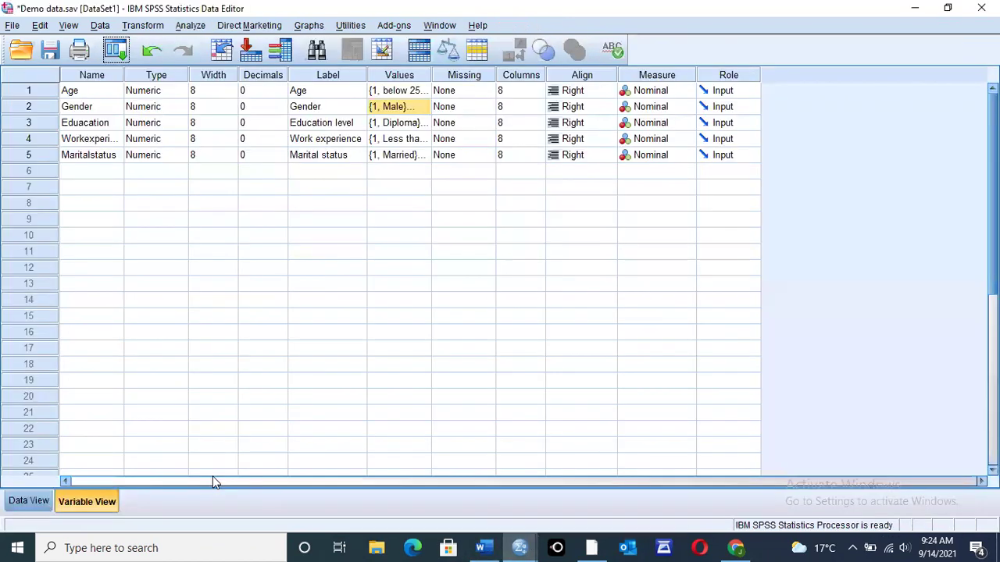
{"action": "double_click", "coordinate": [411, 94]}
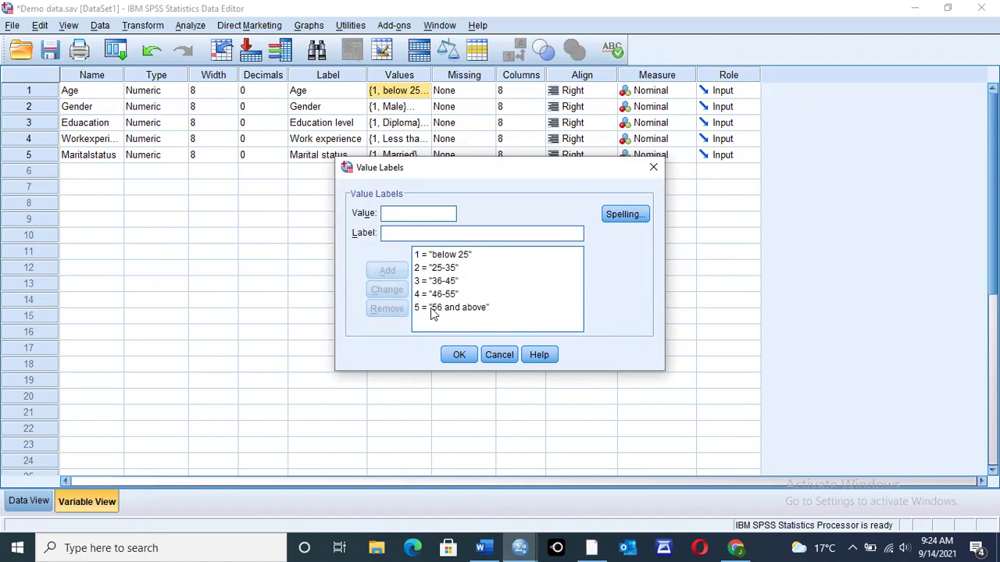
{"action": "left_click", "coordinate": [460, 356]}
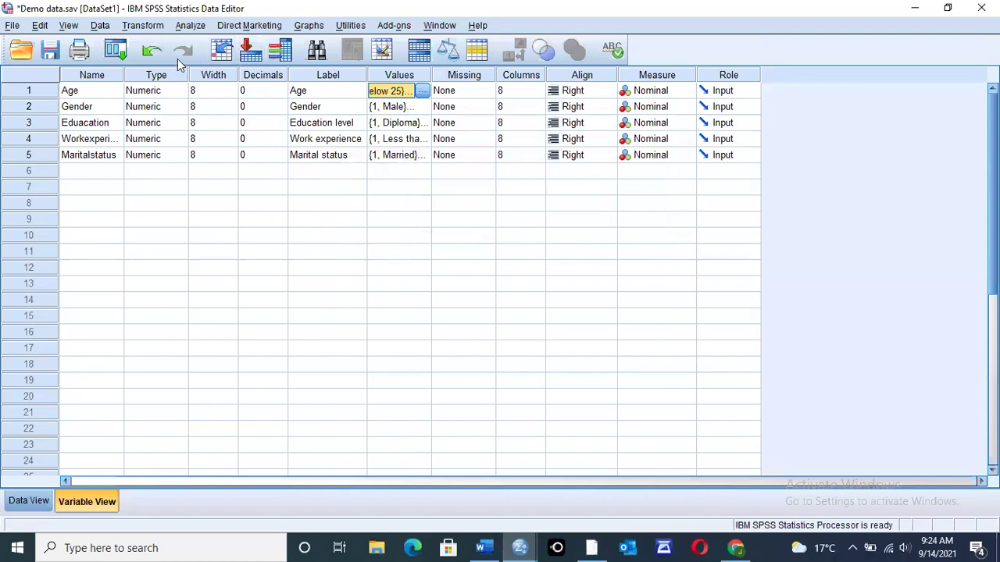
- In Frequencies, add Education level, Work experience and Marital status and remove Age
{"action": "left_click", "coordinate": [190, 26]}
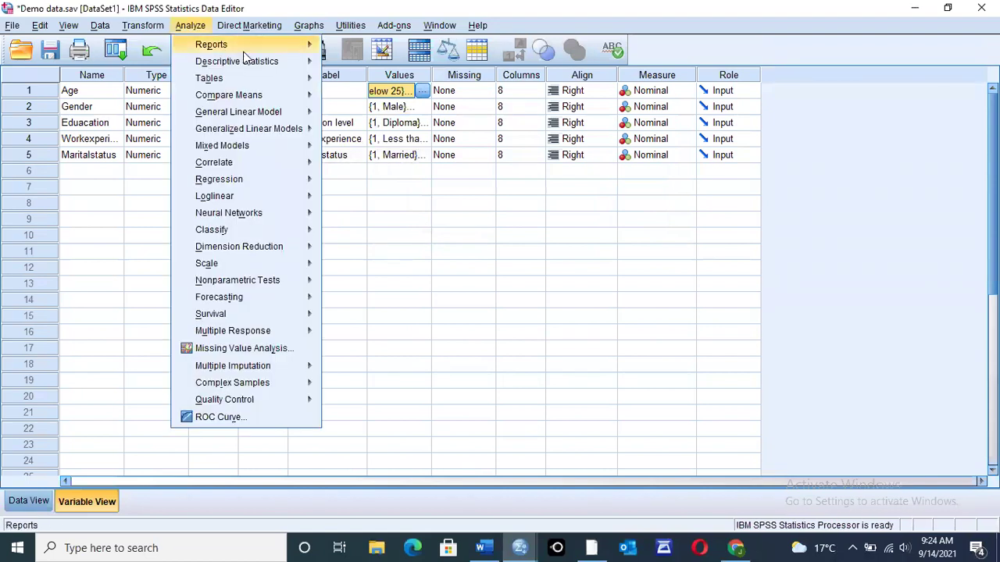
{"action": "mouse_move", "coordinate": [247, 61]}
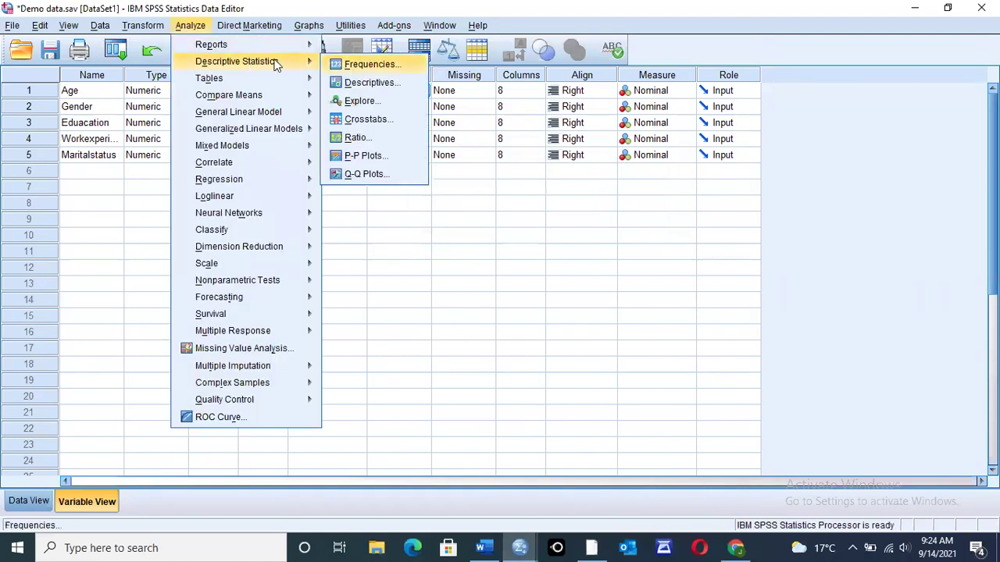
{"action": "key", "text": "Return"}
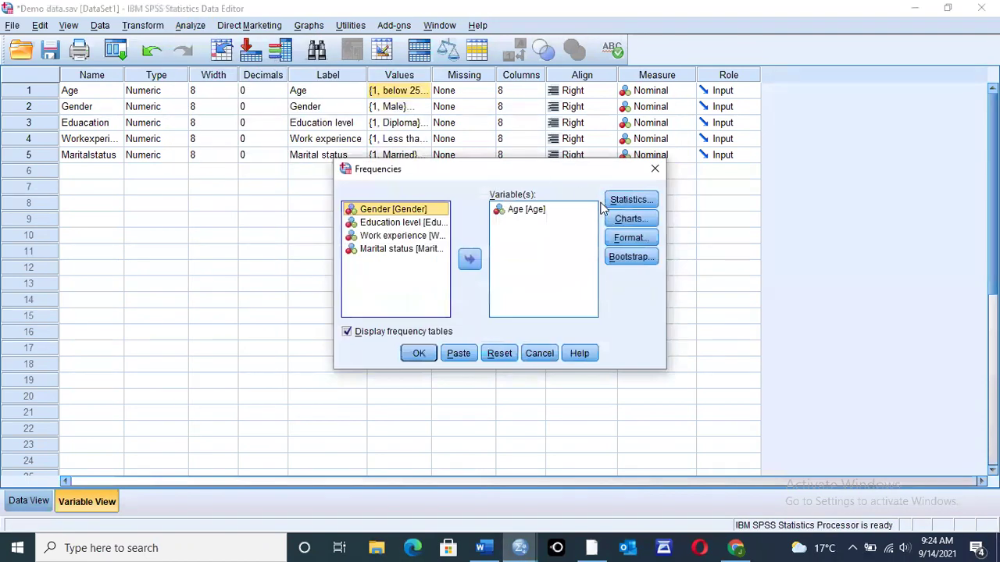
{"action": "left_click", "coordinate": [383, 223]}
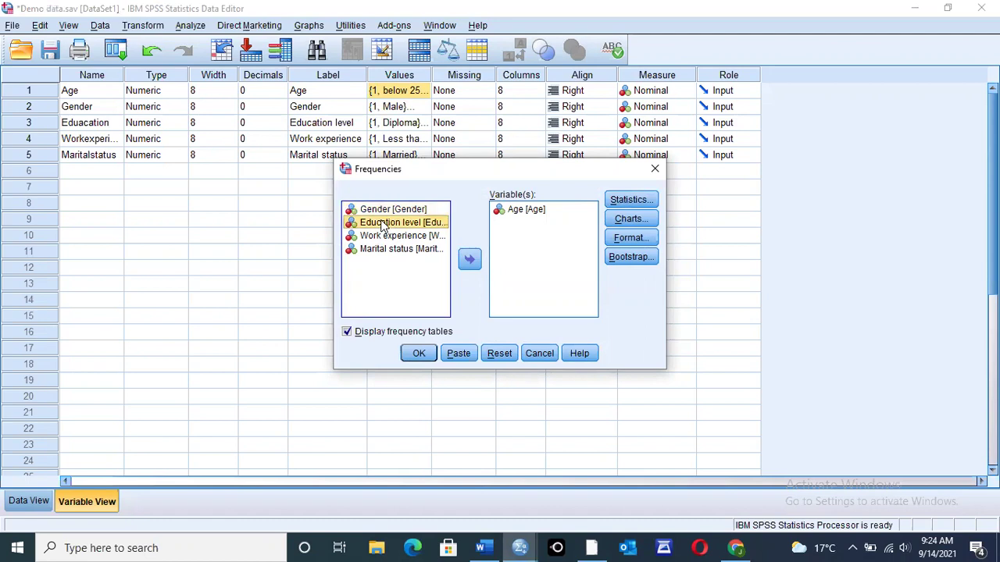
{"action": "left_click", "coordinate": [385, 237]}
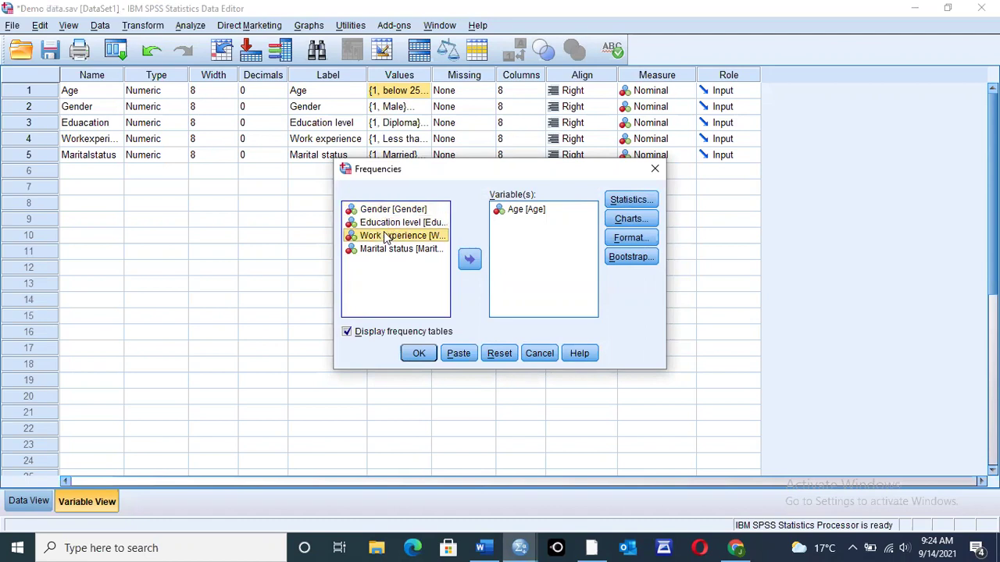
{"action": "left_click", "coordinate": [383, 225], "text": "ctrl"}
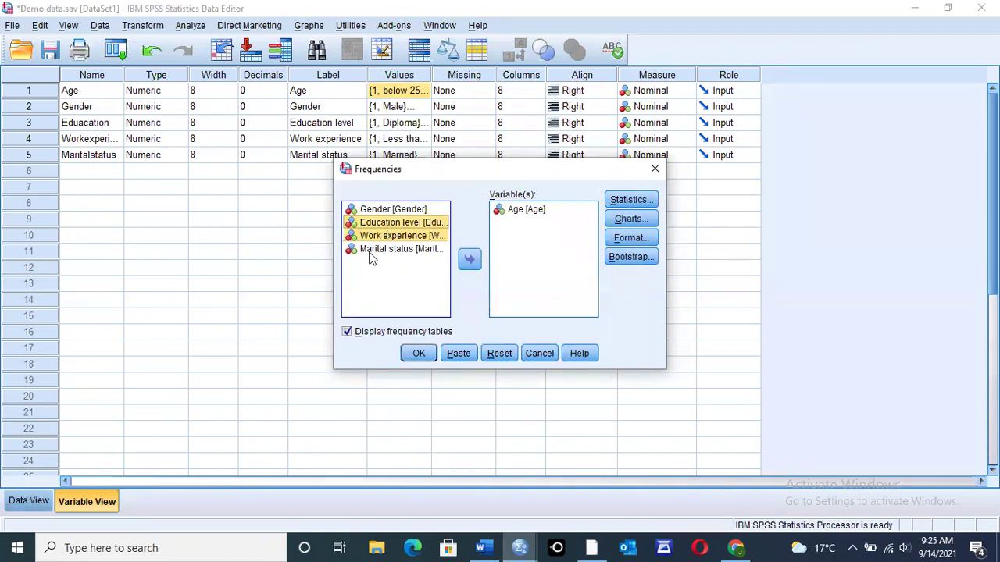
{"action": "left_click", "coordinate": [372, 252], "text": "ctrl"}
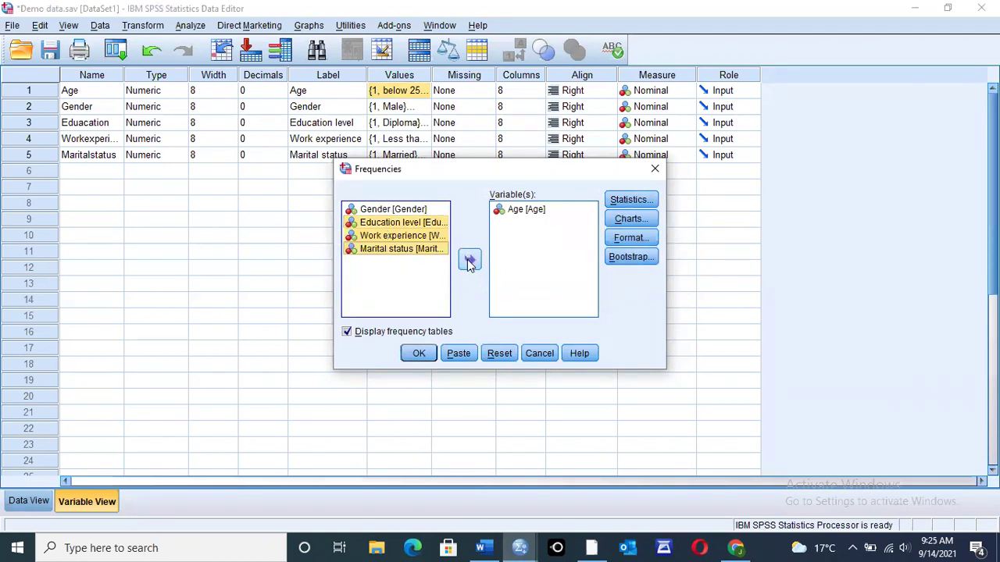
{"action": "left_click", "coordinate": [470, 260]}
{"action": "left_click", "coordinate": [528, 212]}
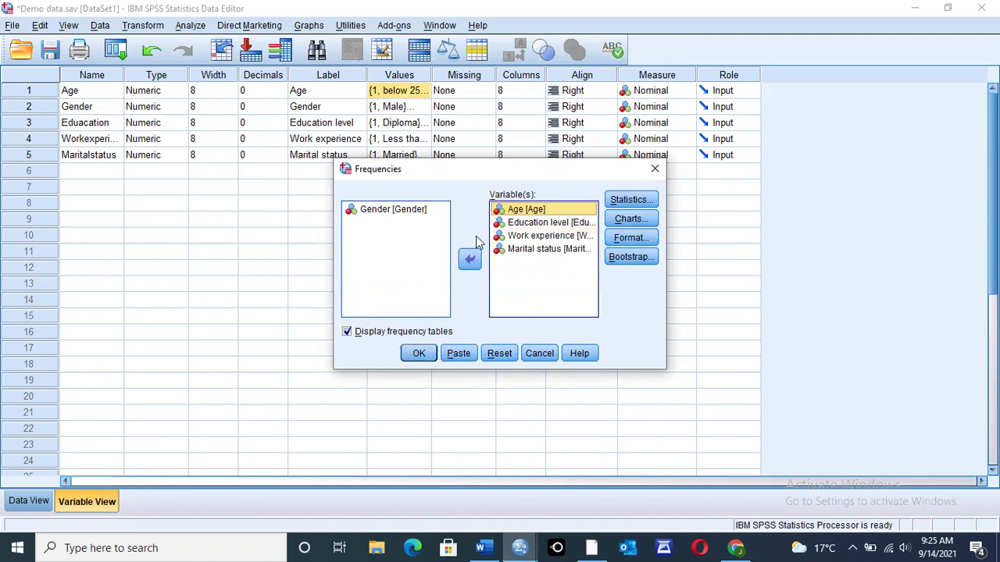
{"action": "left_click", "coordinate": [470, 262]}
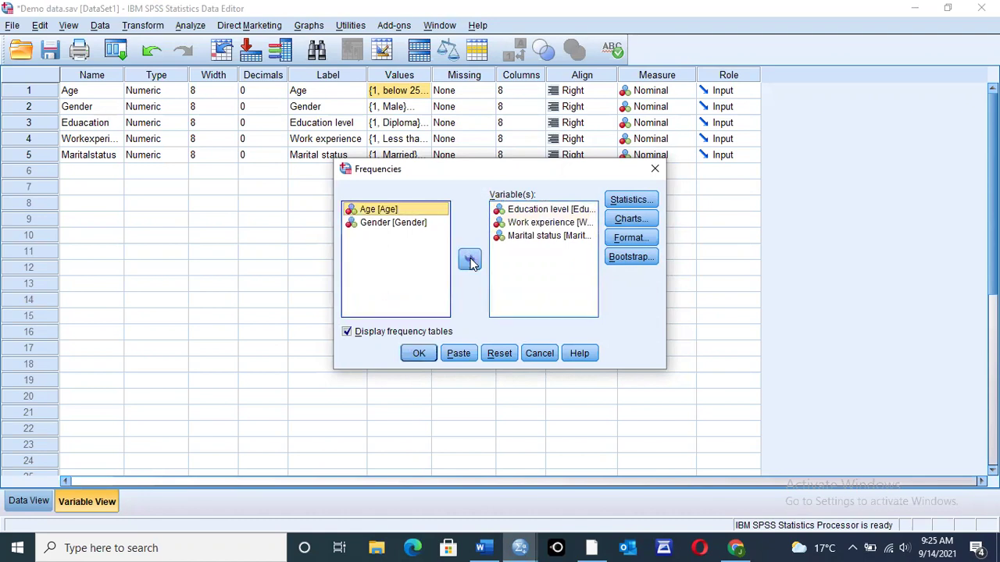
- Keep mean, median, mode, sum, minimum and maximum statistics and run the analysis
{"action": "left_click", "coordinate": [630, 201]}
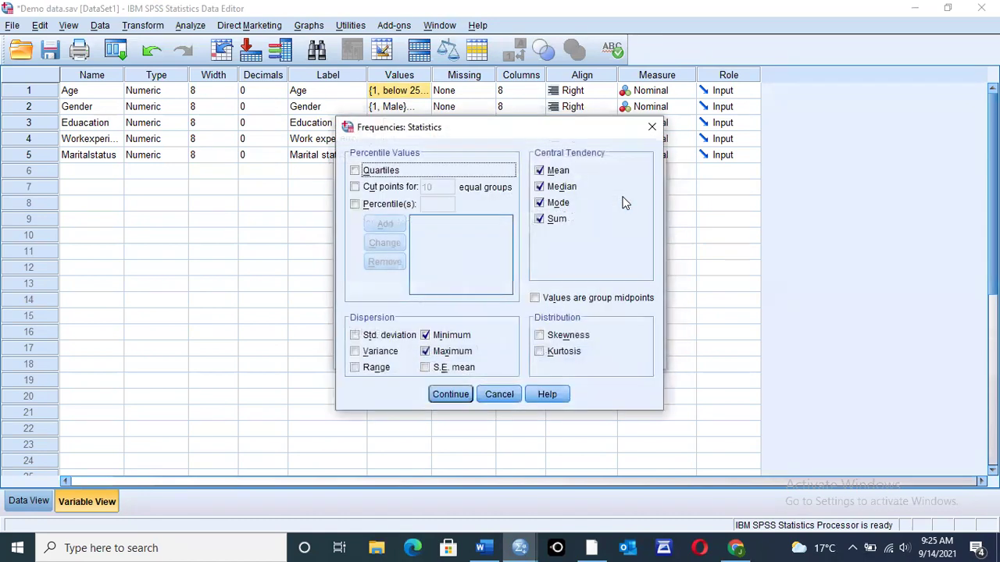
{"action": "left_click", "coordinate": [454, 396]}
{"action": "left_click", "coordinate": [418, 353]}
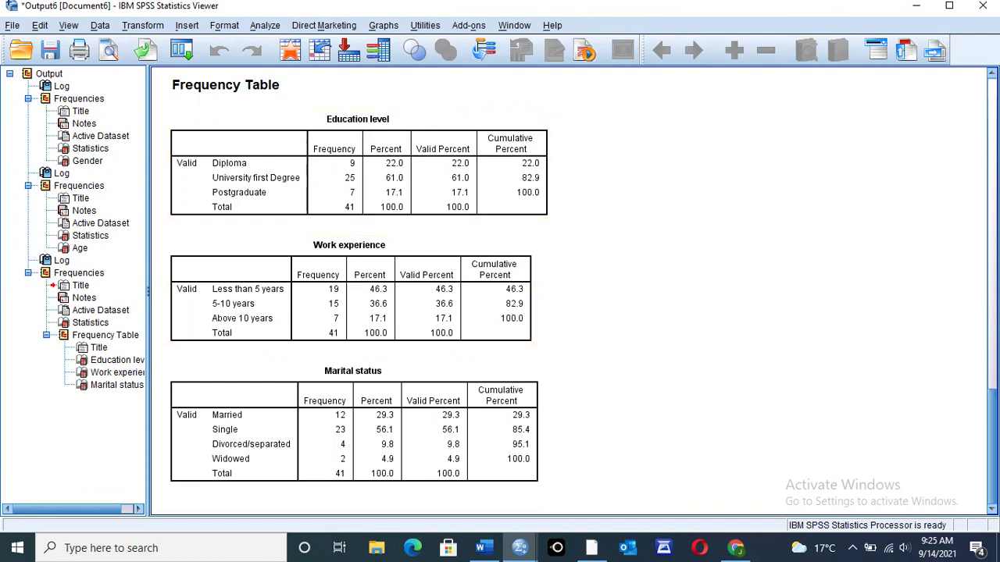
{"action": "scroll", "coordinate": [571, 293], "scroll_direction": "up", "scroll_amount": 5}
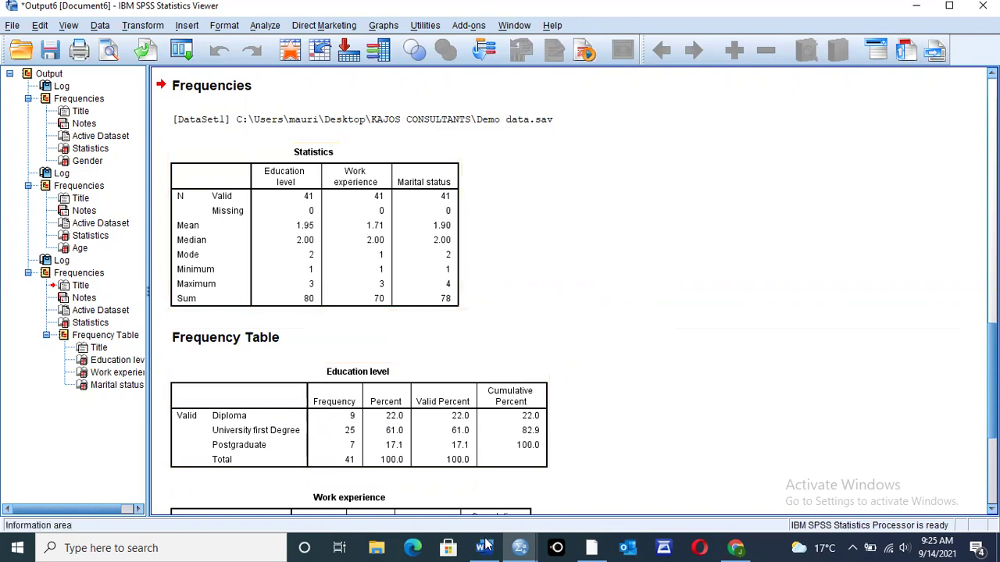
- In Demo data.sav, review Education level's labels: Diploma, University first Degree, Postgraduate
{"action": "left_click", "coordinate": [530, 546]}
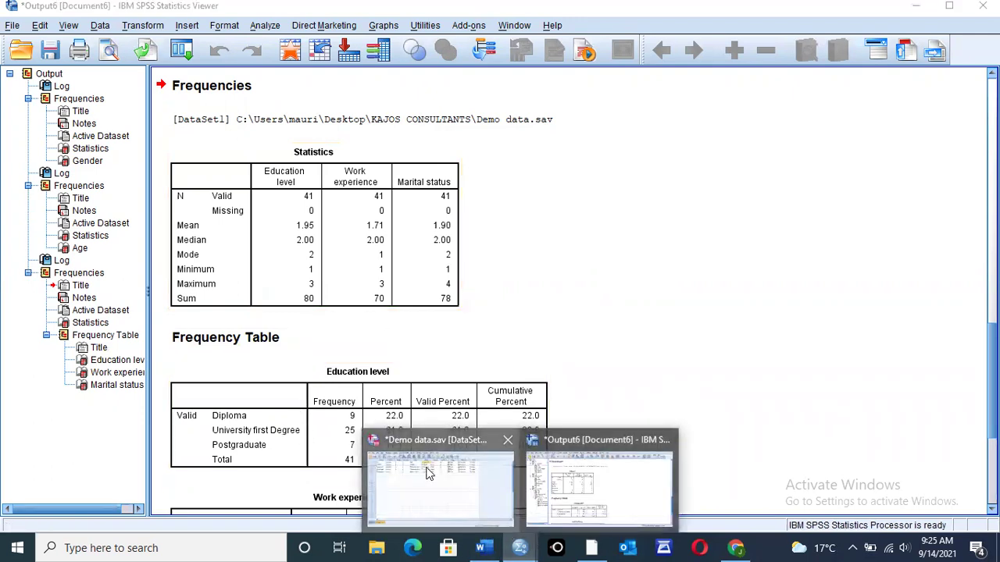
{"action": "left_click", "coordinate": [431, 476]}
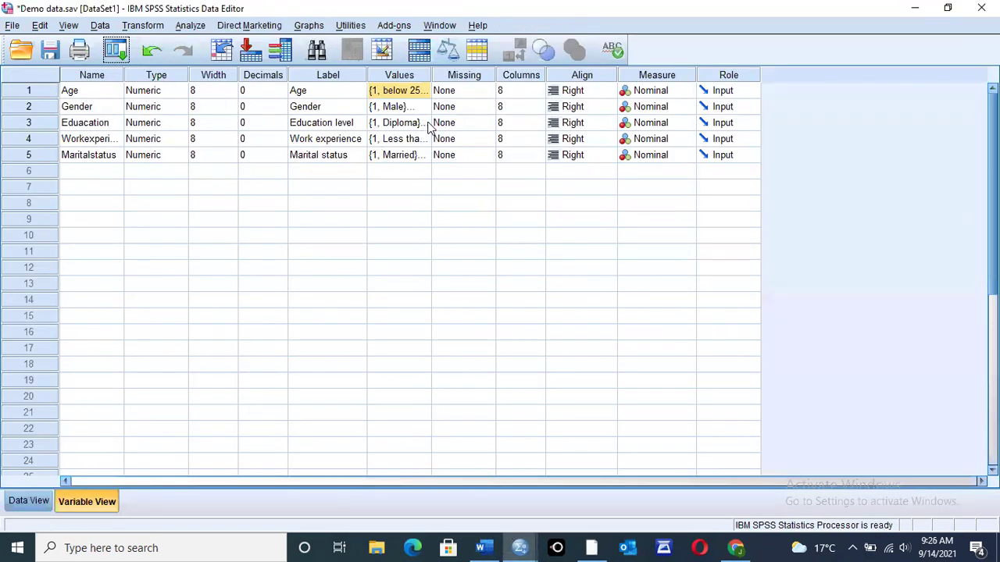
{"action": "left_click", "coordinate": [428, 127]}
{"action": "left_click", "coordinate": [426, 123]}
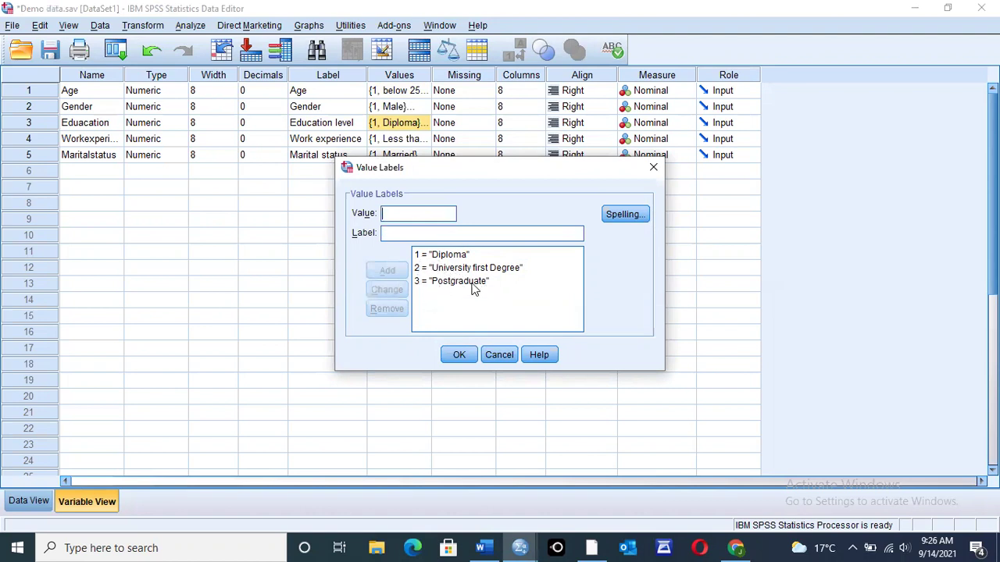
{"action": "left_click", "coordinate": [459, 355]}
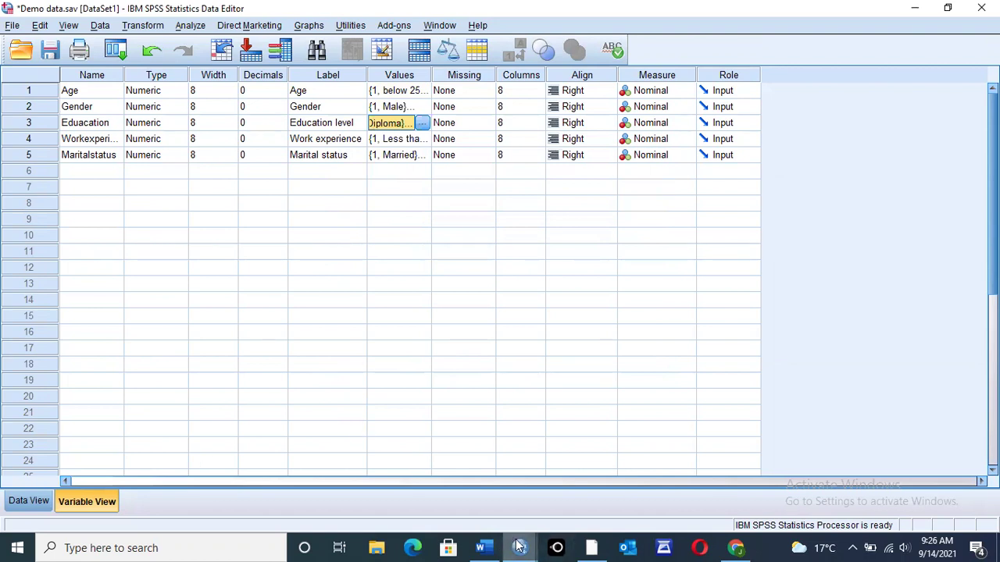
- Switch to the Output6 viewer showing the Education level frequencies
{"action": "mouse_move", "coordinate": [519, 546]}
{"action": "left_click", "coordinate": [599, 486]}
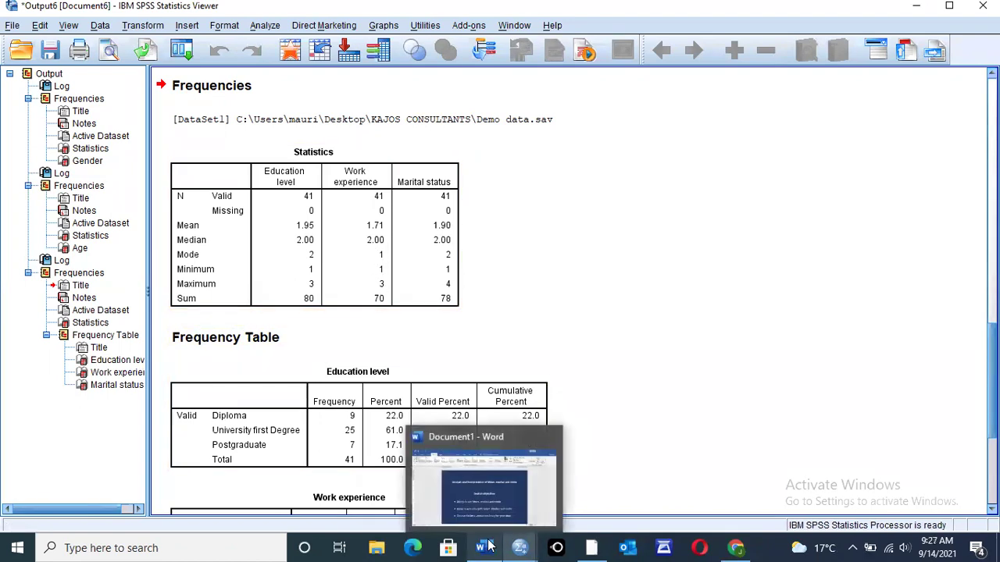
{"action": "mouse_move", "coordinate": [519, 547]}
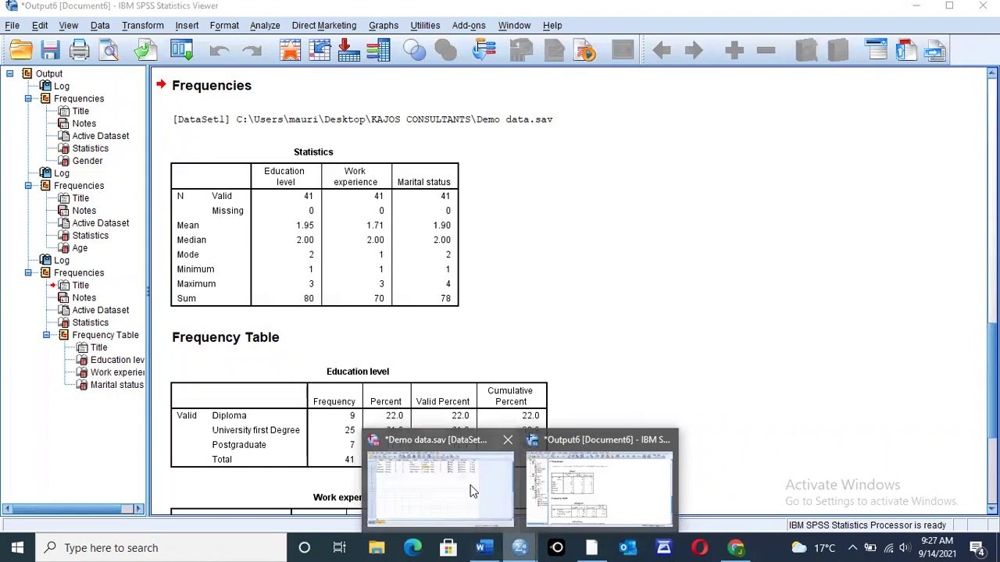
{"action": "left_click", "coordinate": [470, 485]}
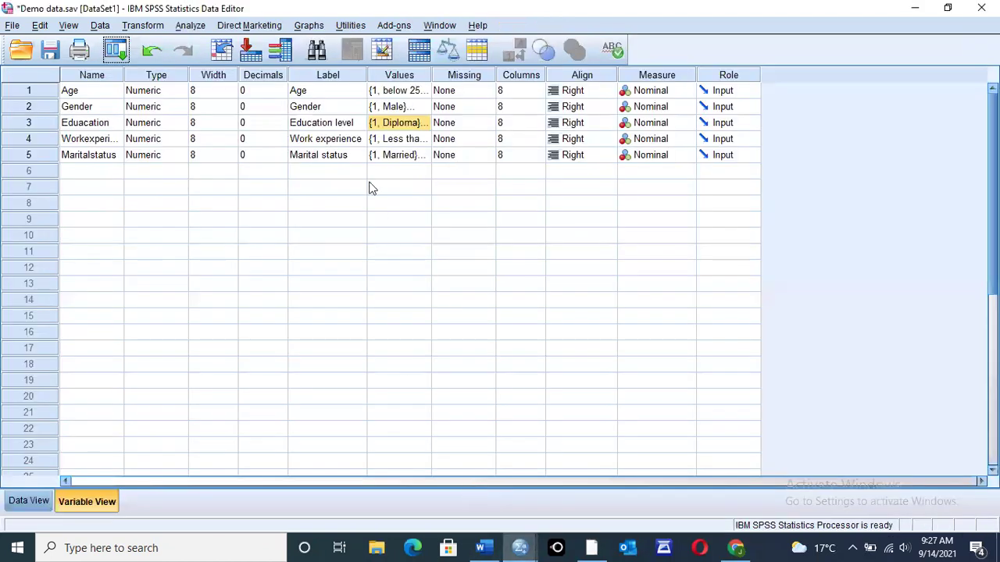
{"action": "double_click", "coordinate": [426, 139]}
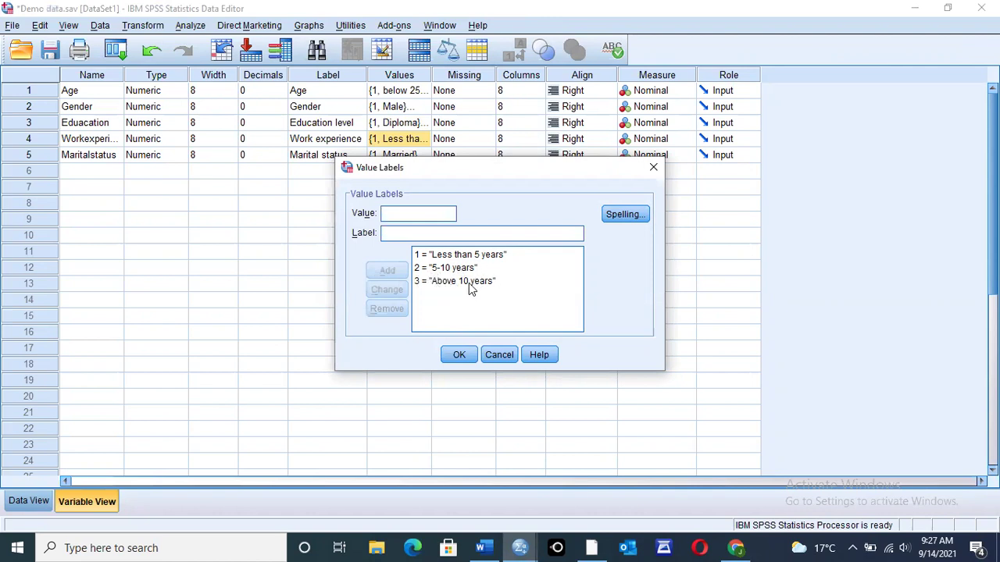
{"action": "left_click", "coordinate": [460, 357]}
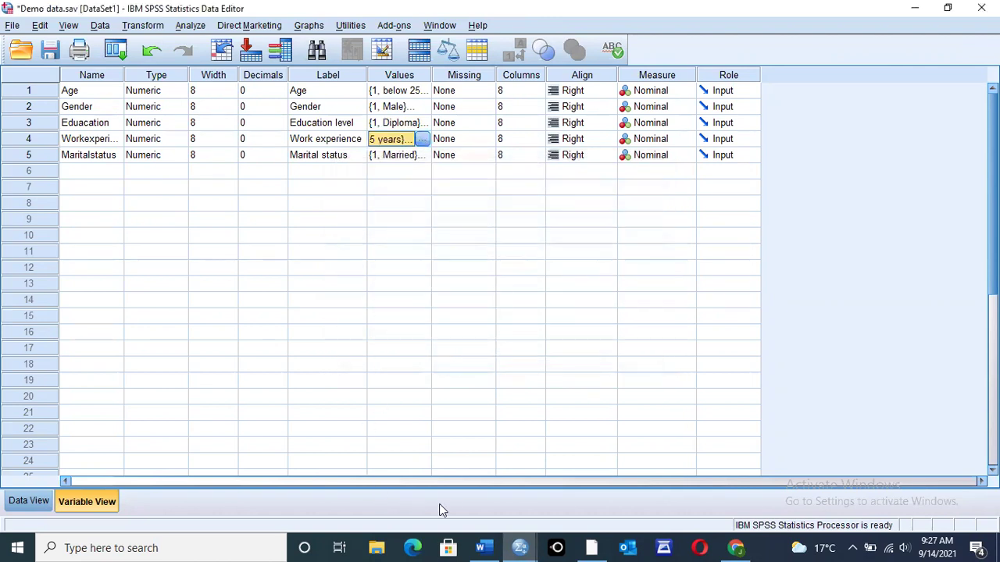
{"action": "mouse_move", "coordinate": [520, 546]}
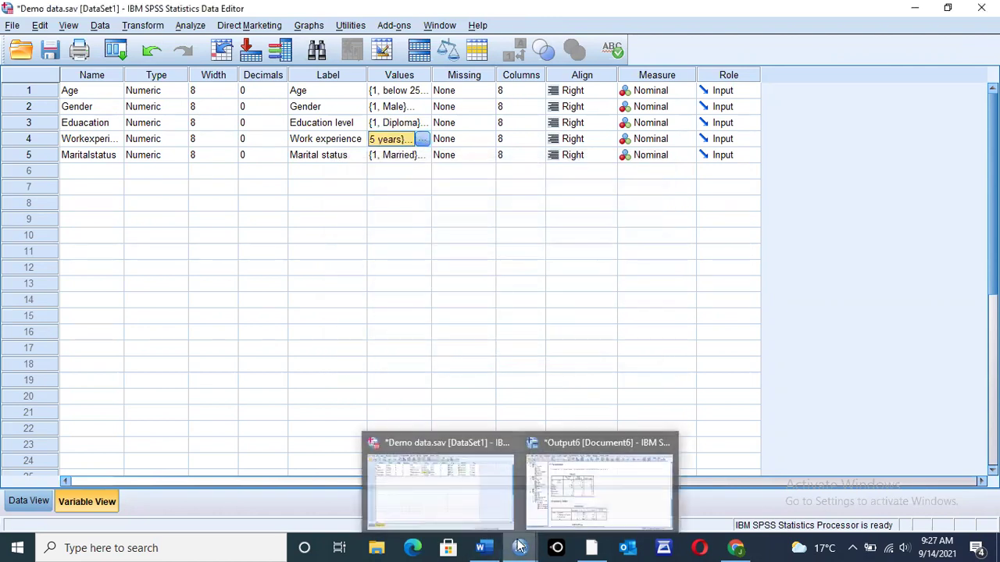
{"action": "left_click", "coordinate": [581, 483]}
{"action": "scroll", "coordinate": [965, 335], "scroll_direction": "down", "scroll_amount": 5}
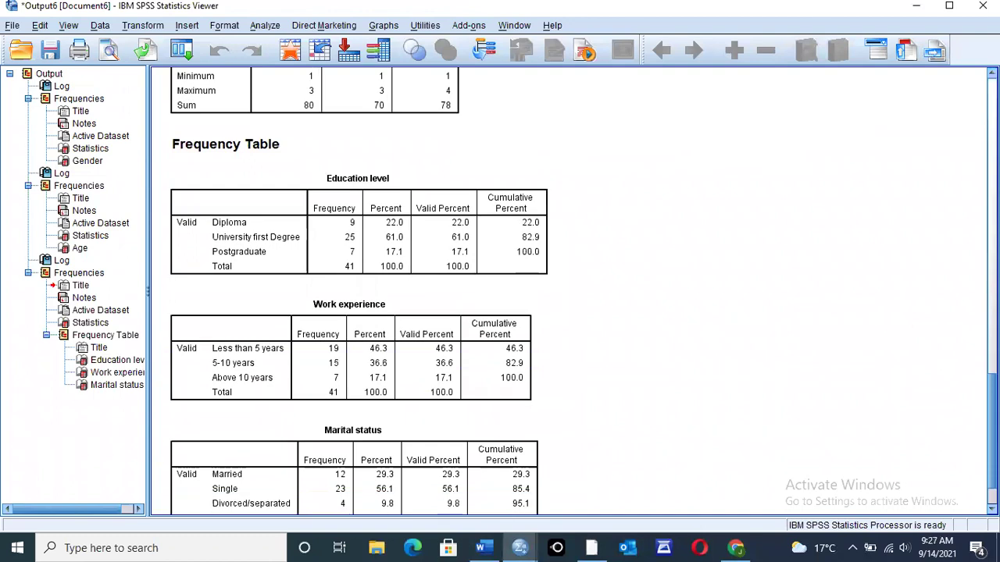
{"action": "scroll", "coordinate": [571, 293], "scroll_direction": "up", "scroll_amount": 15}
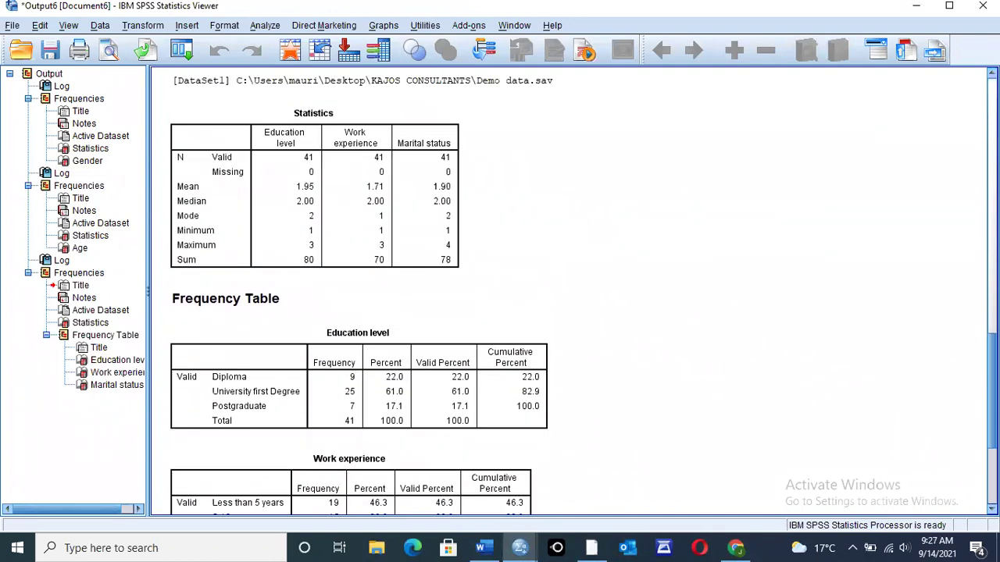
{"action": "scroll", "coordinate": [570, 293], "scroll_direction": "up", "scroll_amount": 3}
{"action": "scroll", "coordinate": [571, 293], "scroll_direction": "down", "scroll_amount": 10}
{"action": "scroll", "coordinate": [571, 293], "scroll_direction": "down", "scroll_amount": 2}
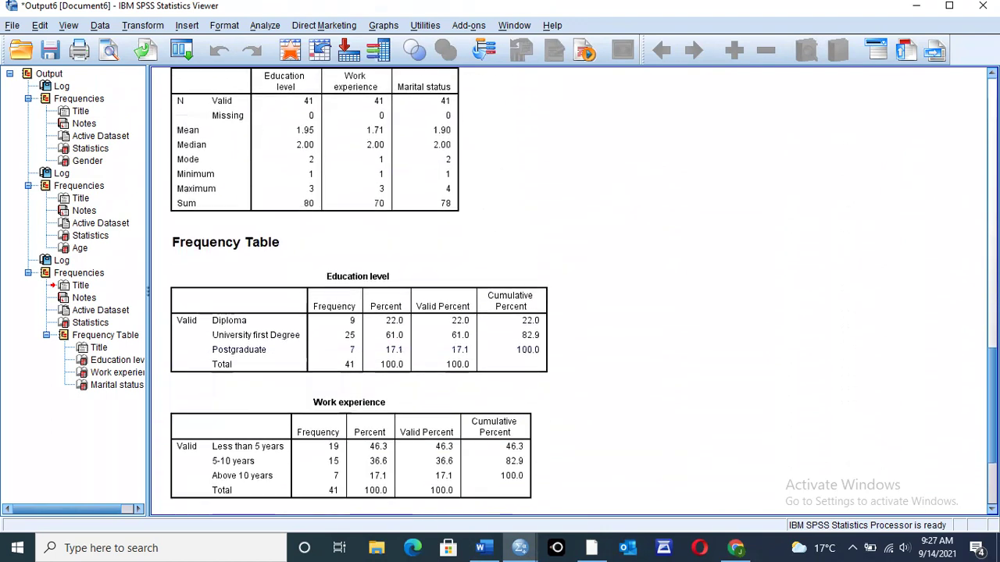
{"action": "scroll", "coordinate": [544, 348], "scroll_direction": "down", "scroll_amount": 1}
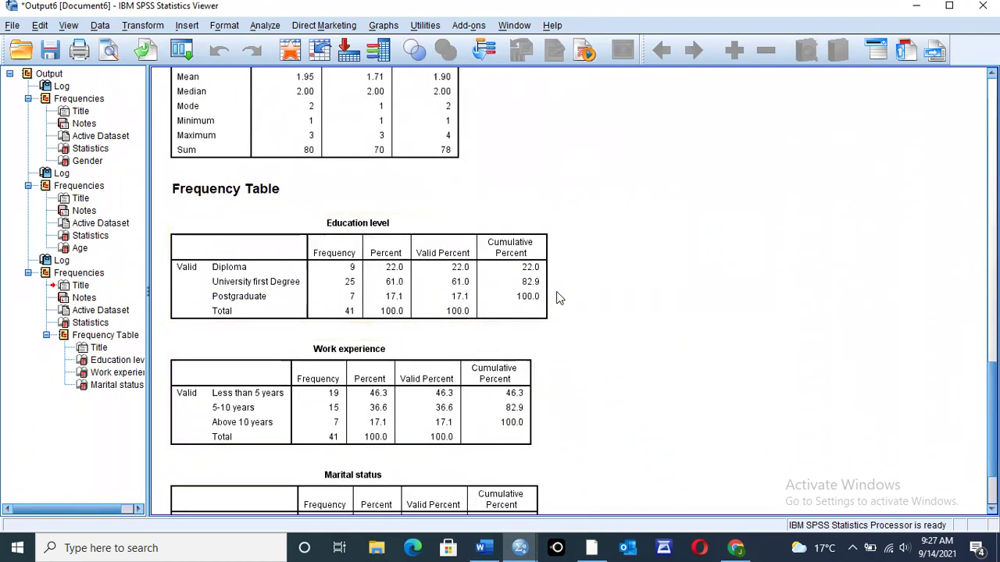
{"action": "left_click", "coordinate": [549, 316]}
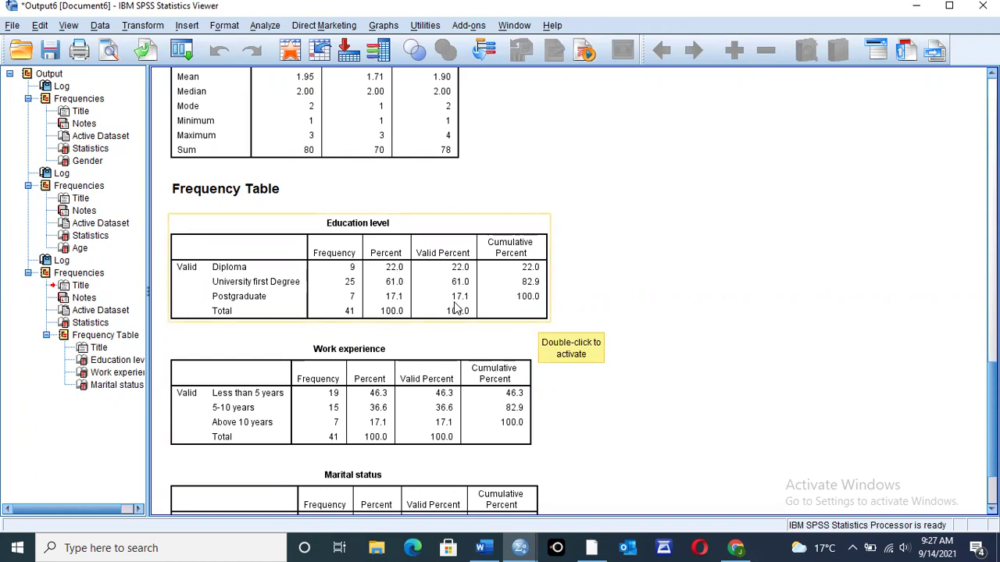
{"action": "left_click", "coordinate": [561, 262]}
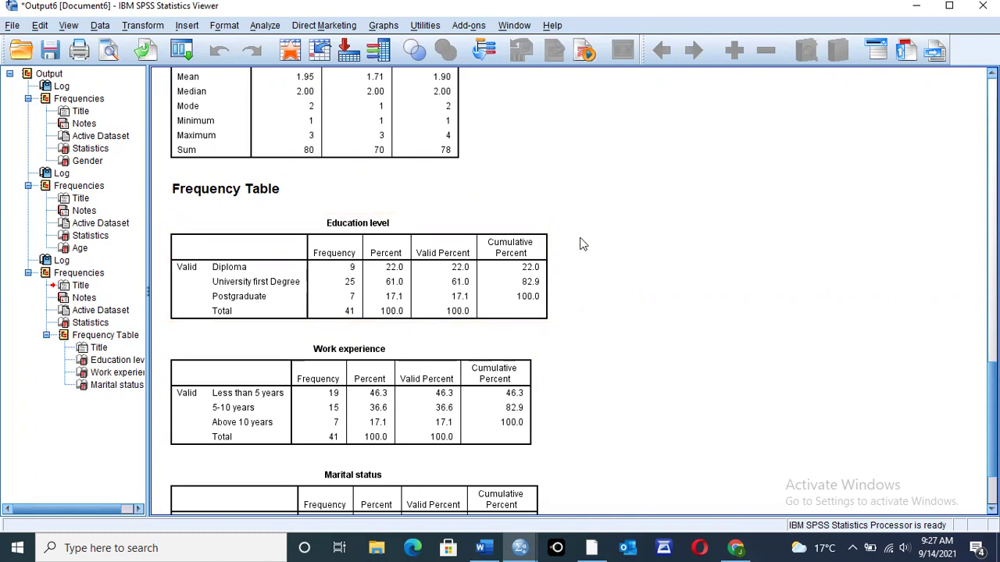